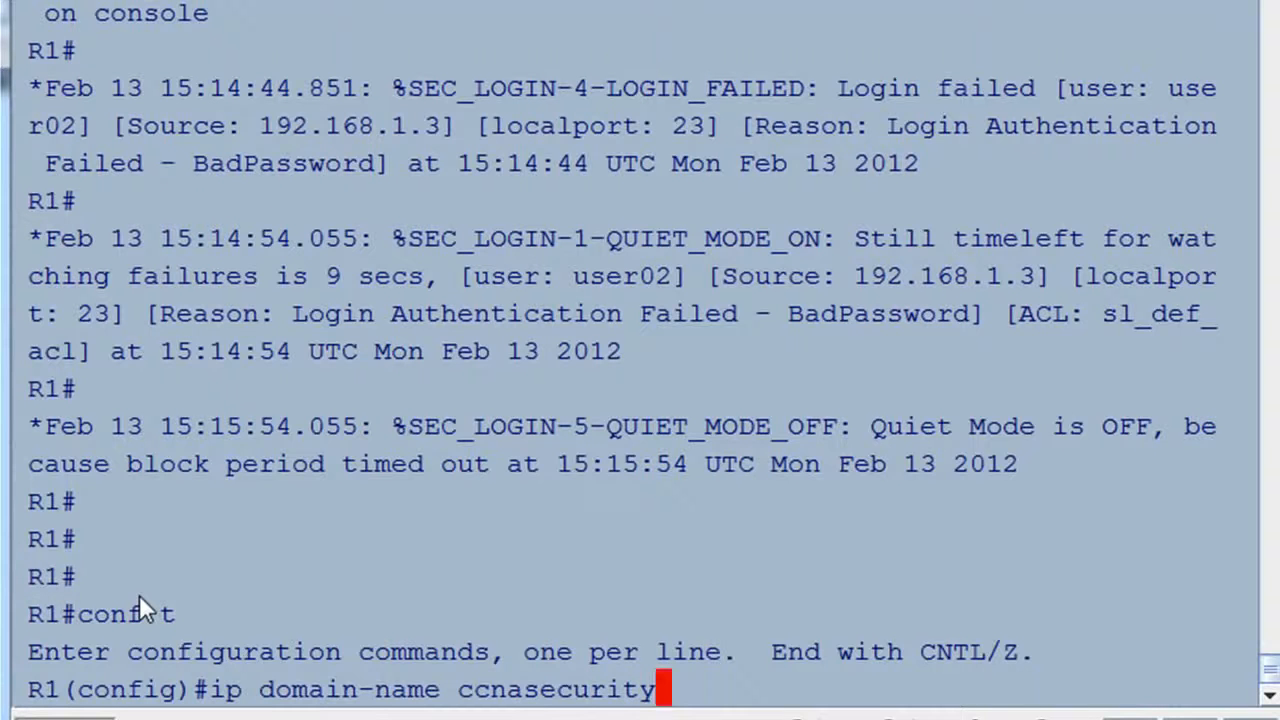
Finish typing 'ip domain-name ccnasecurity.com' in global configuration mode on R1.
type(".com")
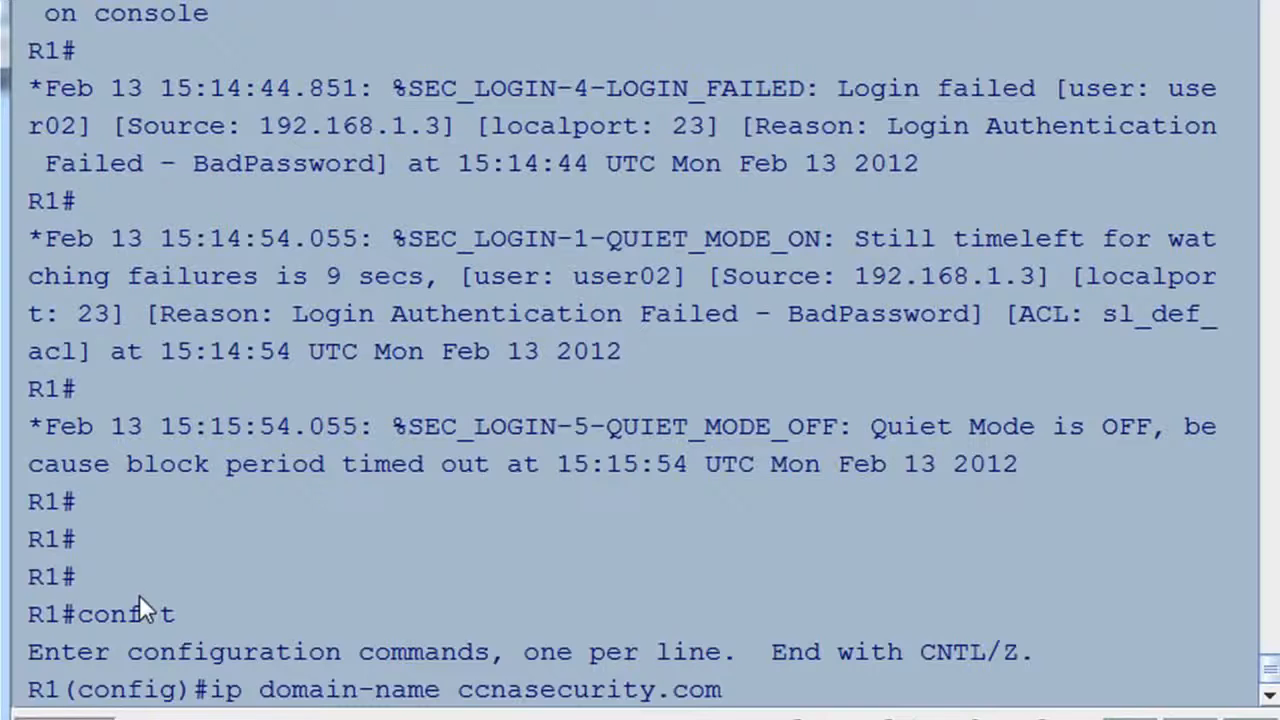
Apply the domain name ccnasecurity.com and set the router hostname to R1.
key("Return")
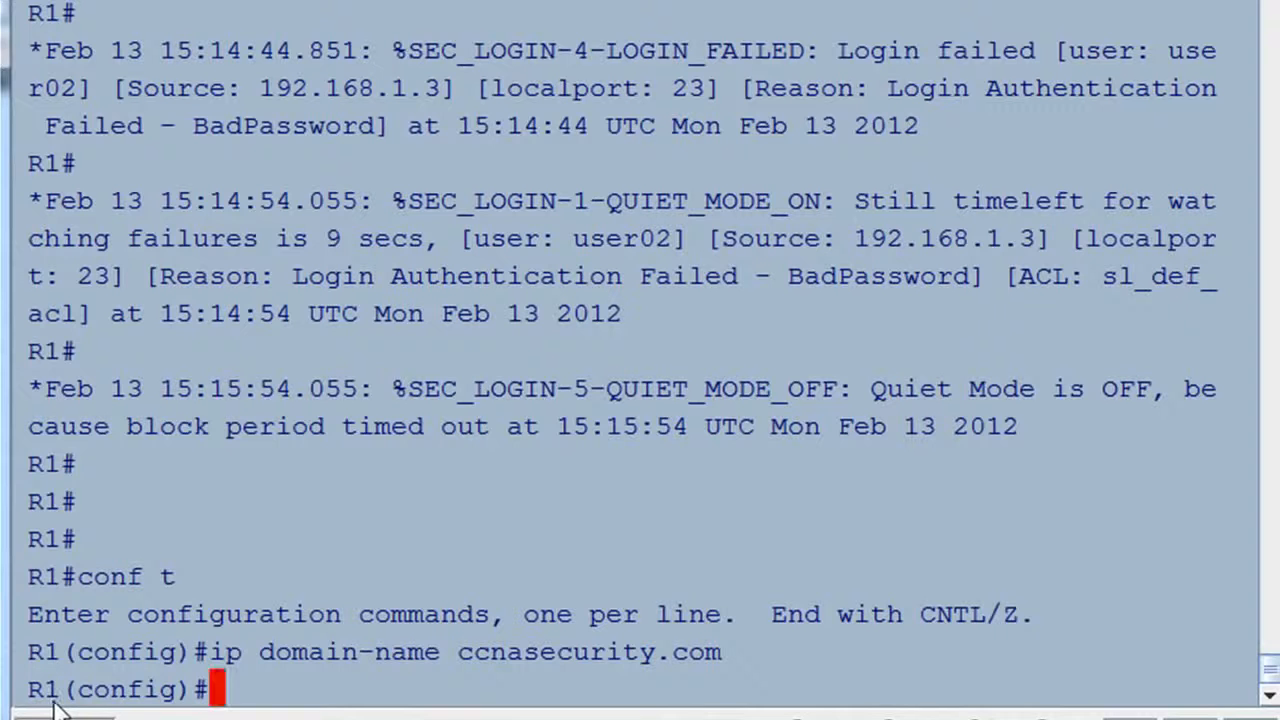
type("hostn")
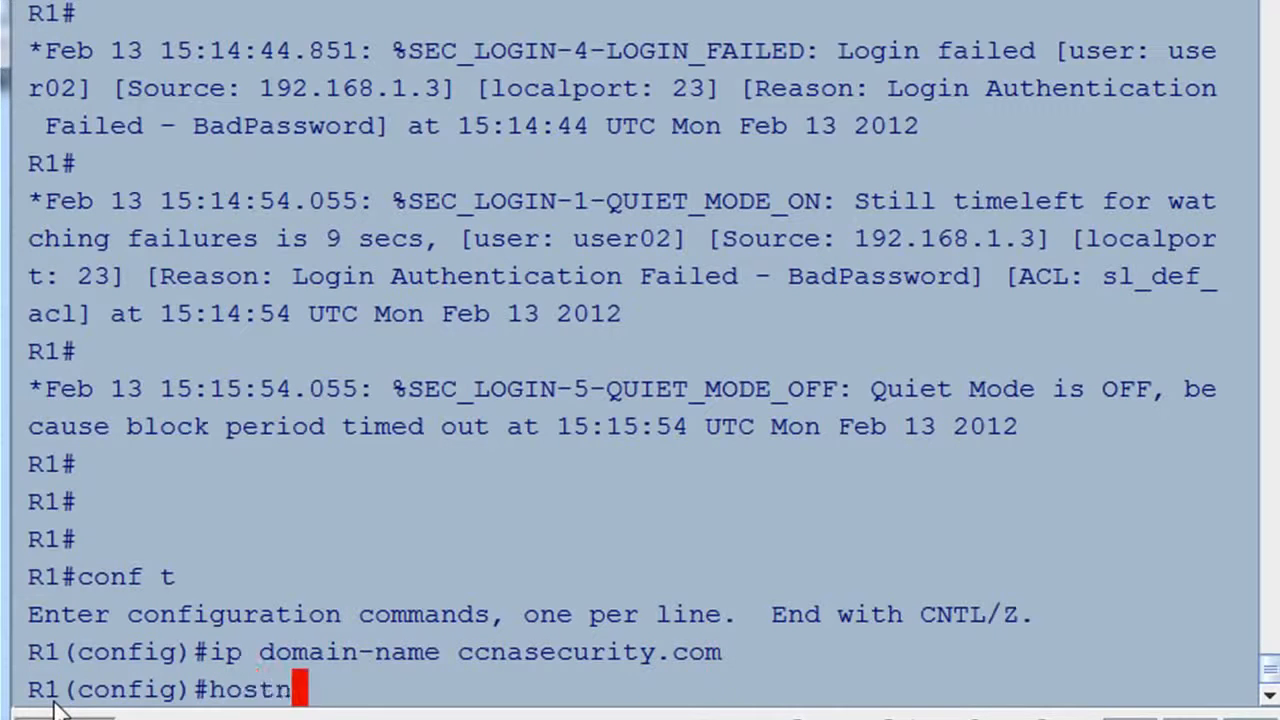
type("ame R1")
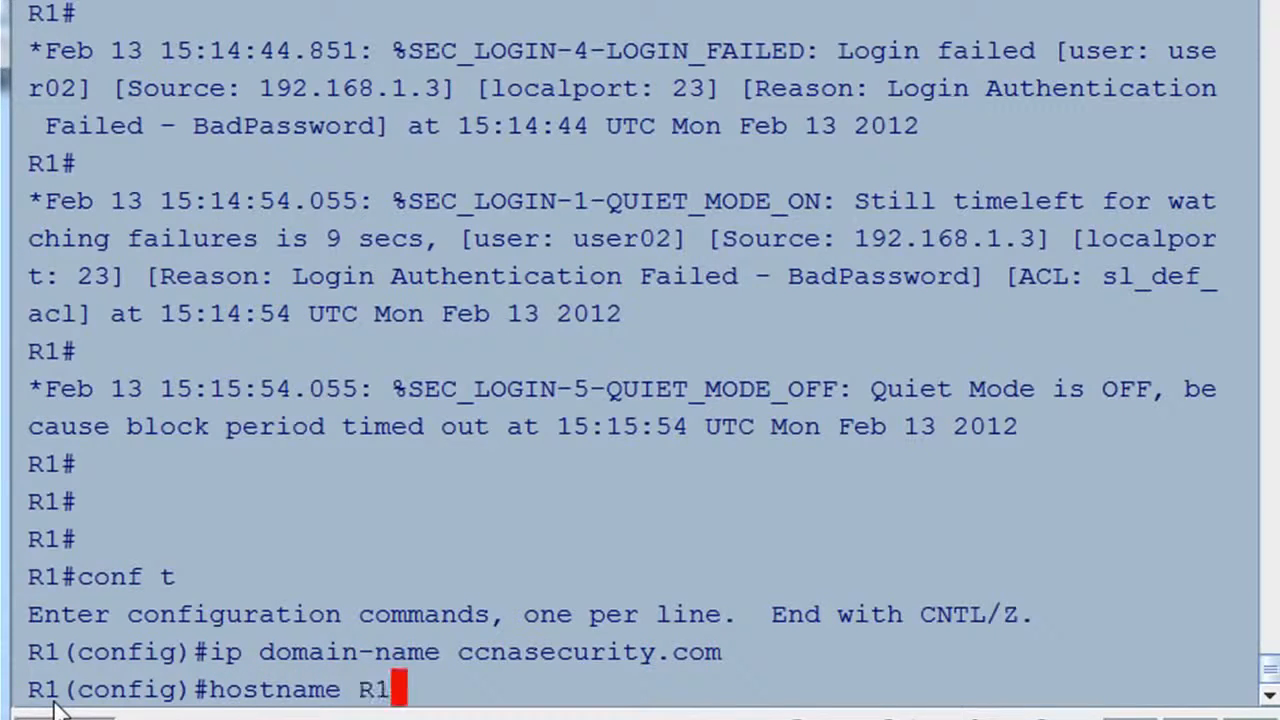
key("Return")
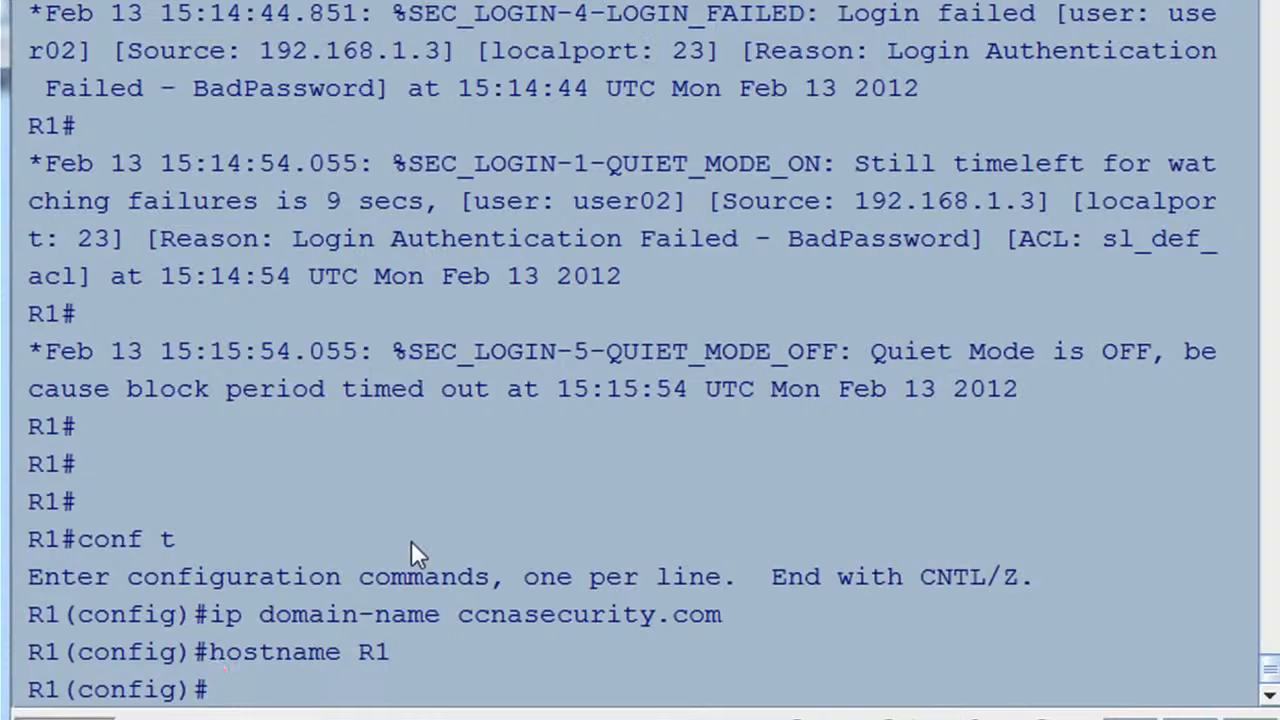
Create local user 'admin' with privilege 15, protected by a secret password.
type("username")
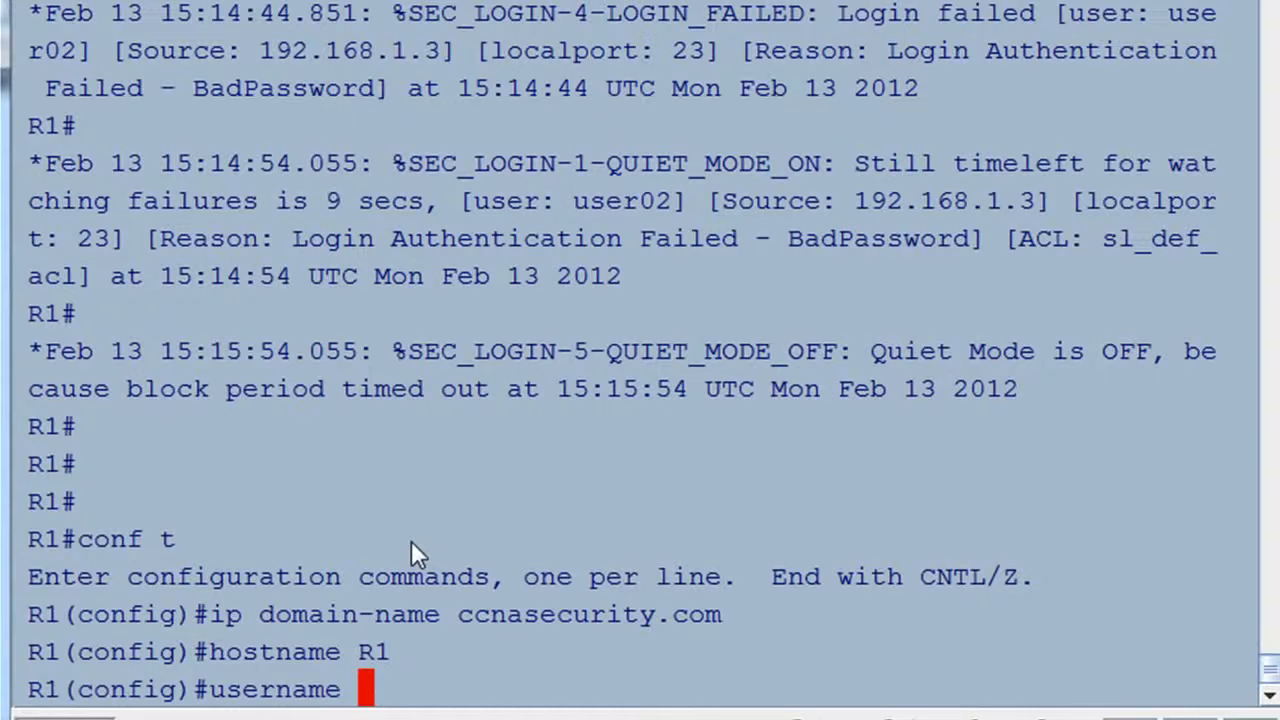
type(" admin ")
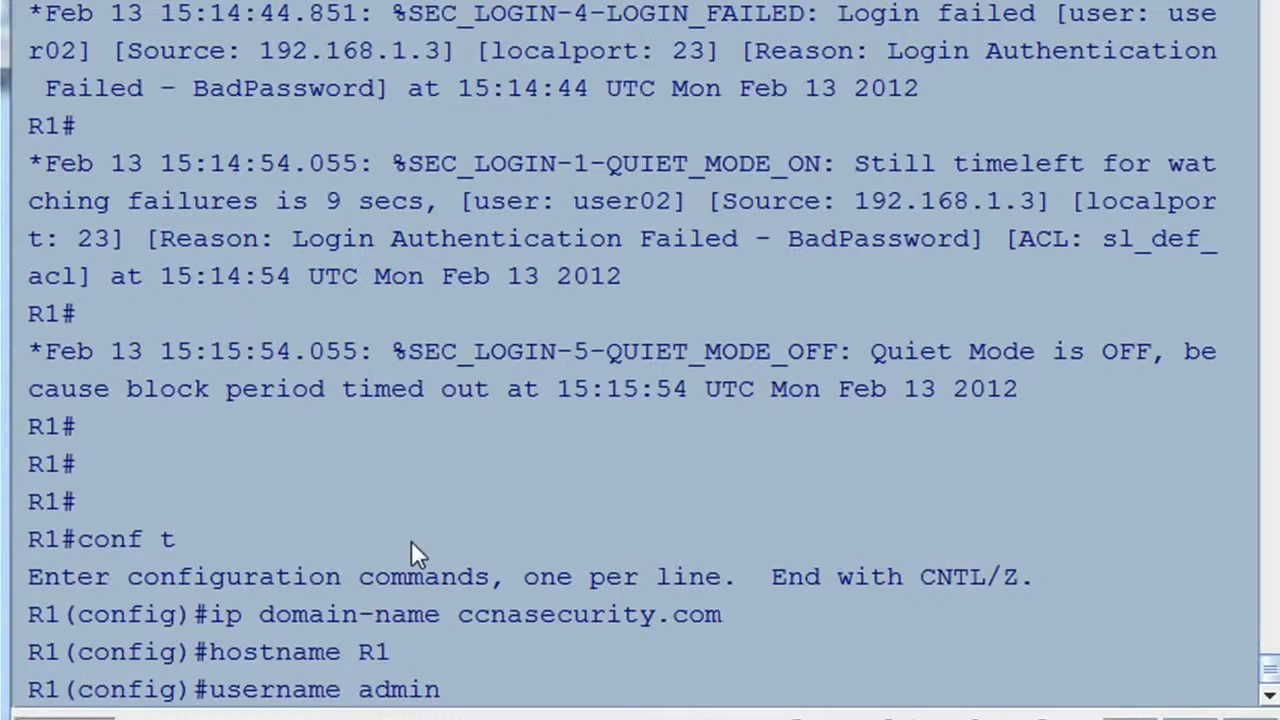
type("privil")
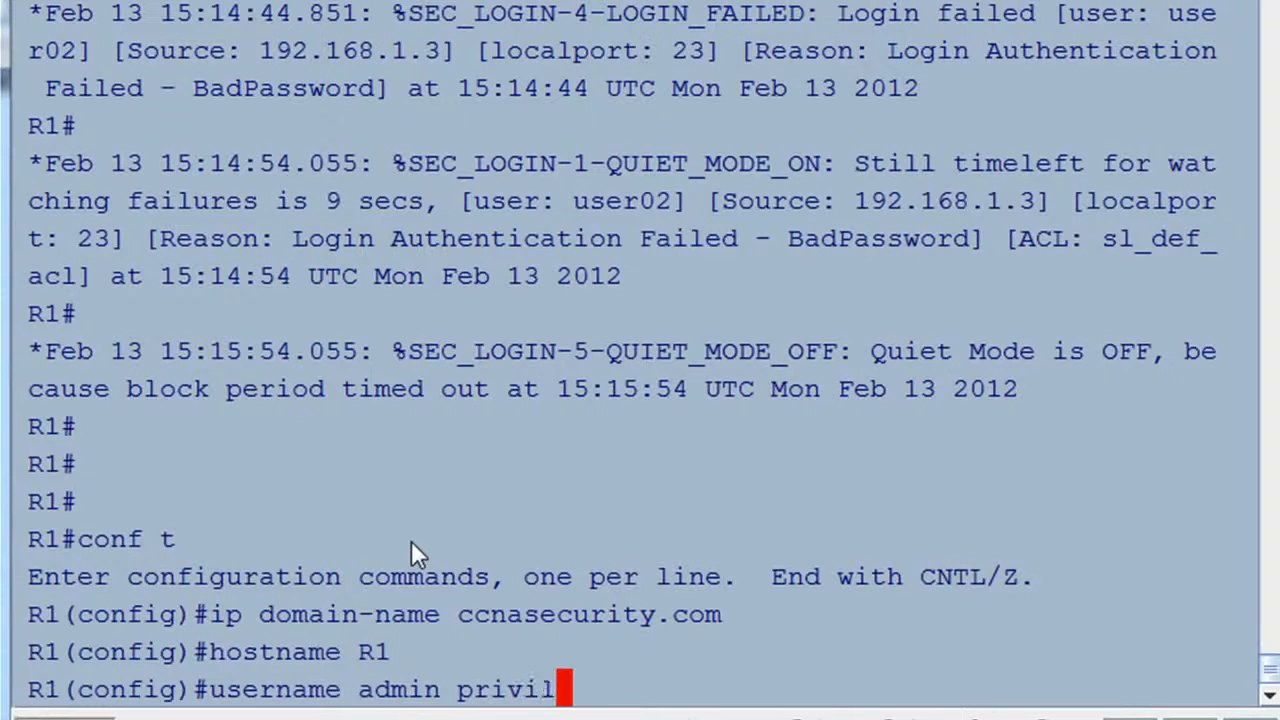
type("ege")
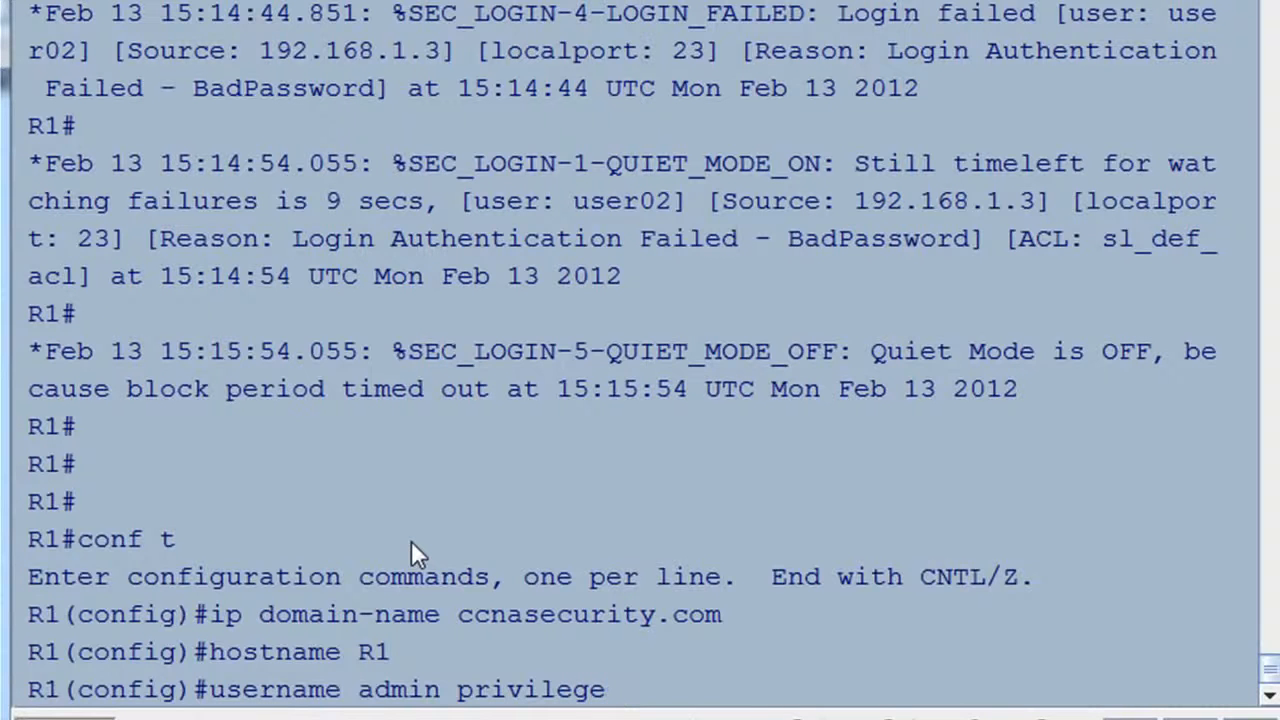
type(" 15")
type("secret")
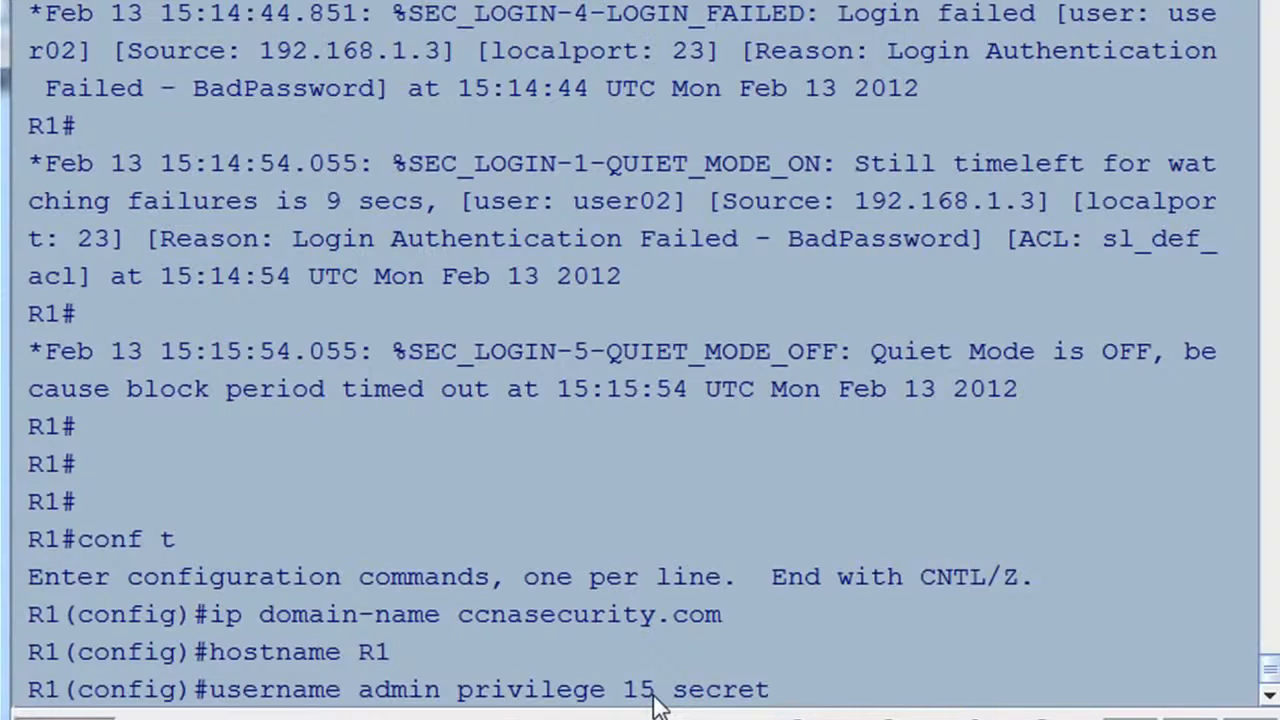
type(" cisco")
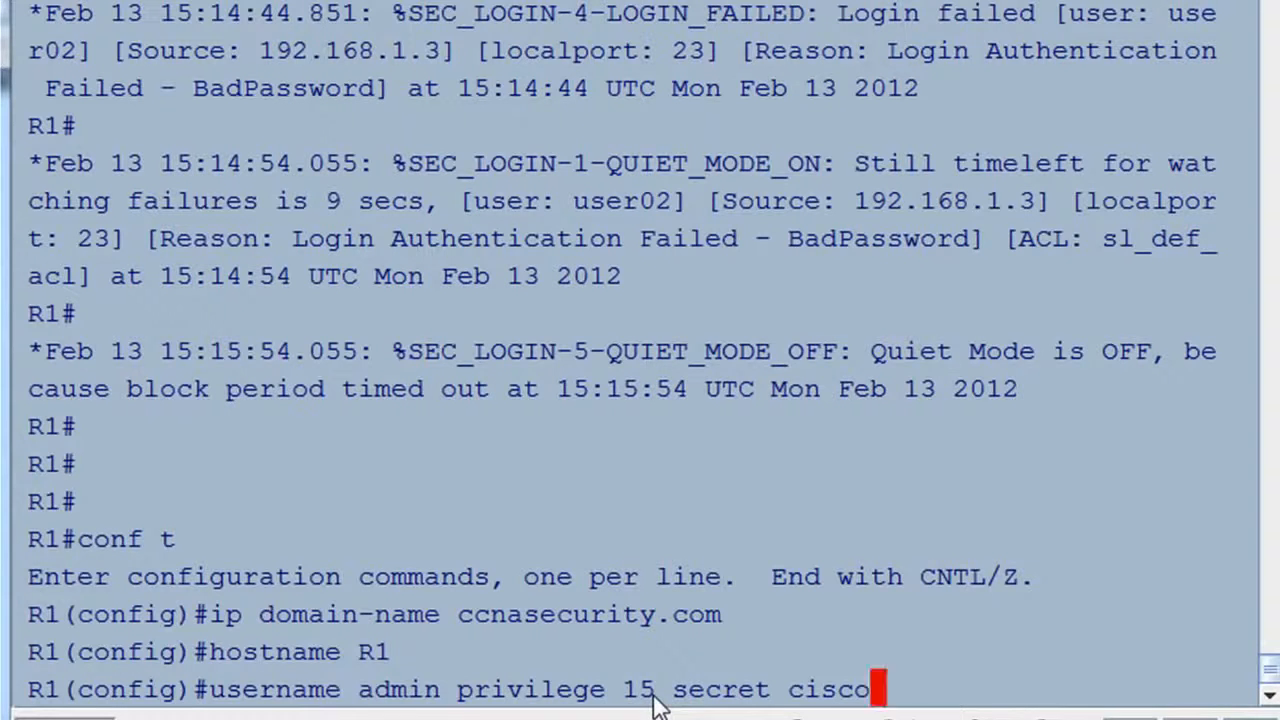
key("Return")
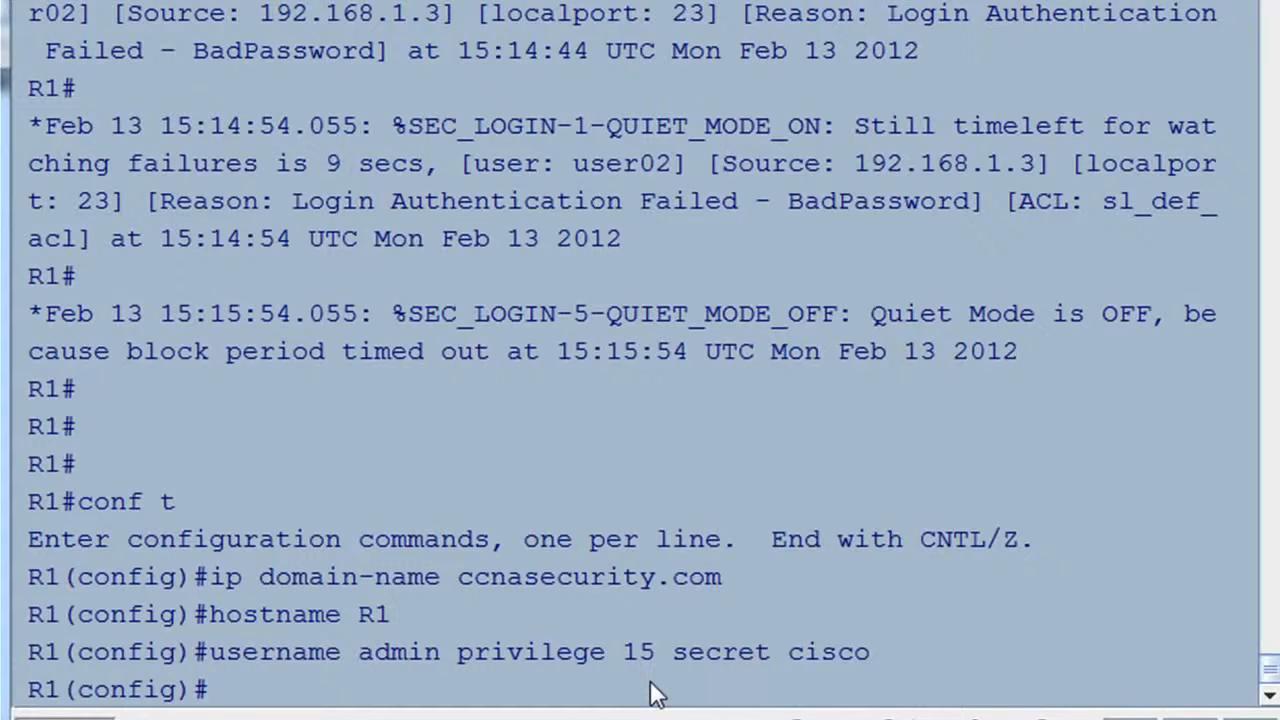
Give vty lines 0 through 4 privilege level 15, correcting the 'privelege' typo.
type("line ")
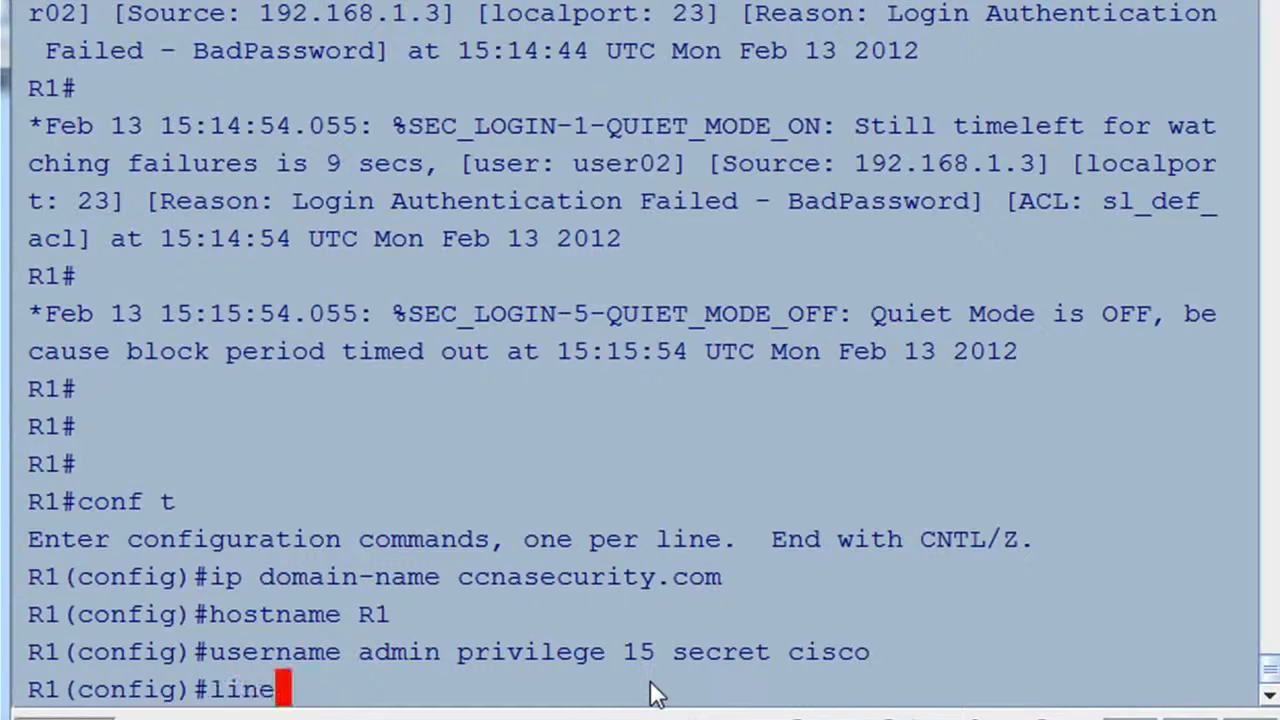
type("vty ")
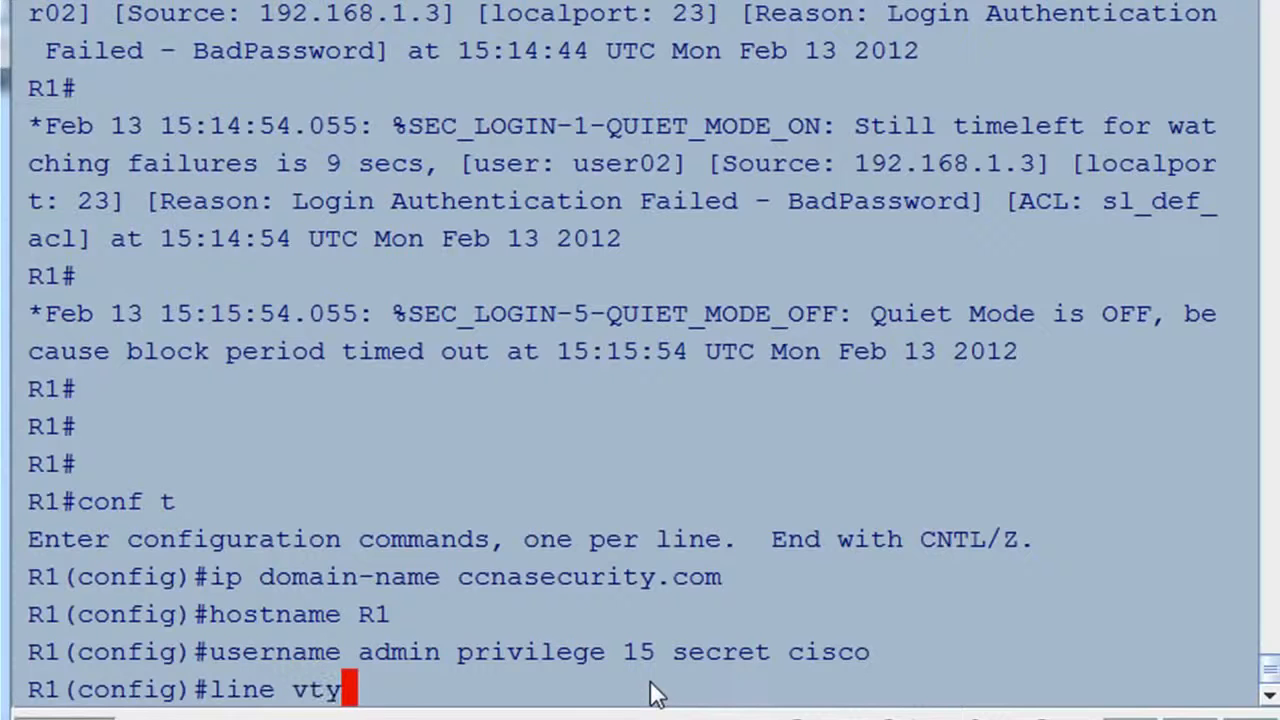
type("0 4")
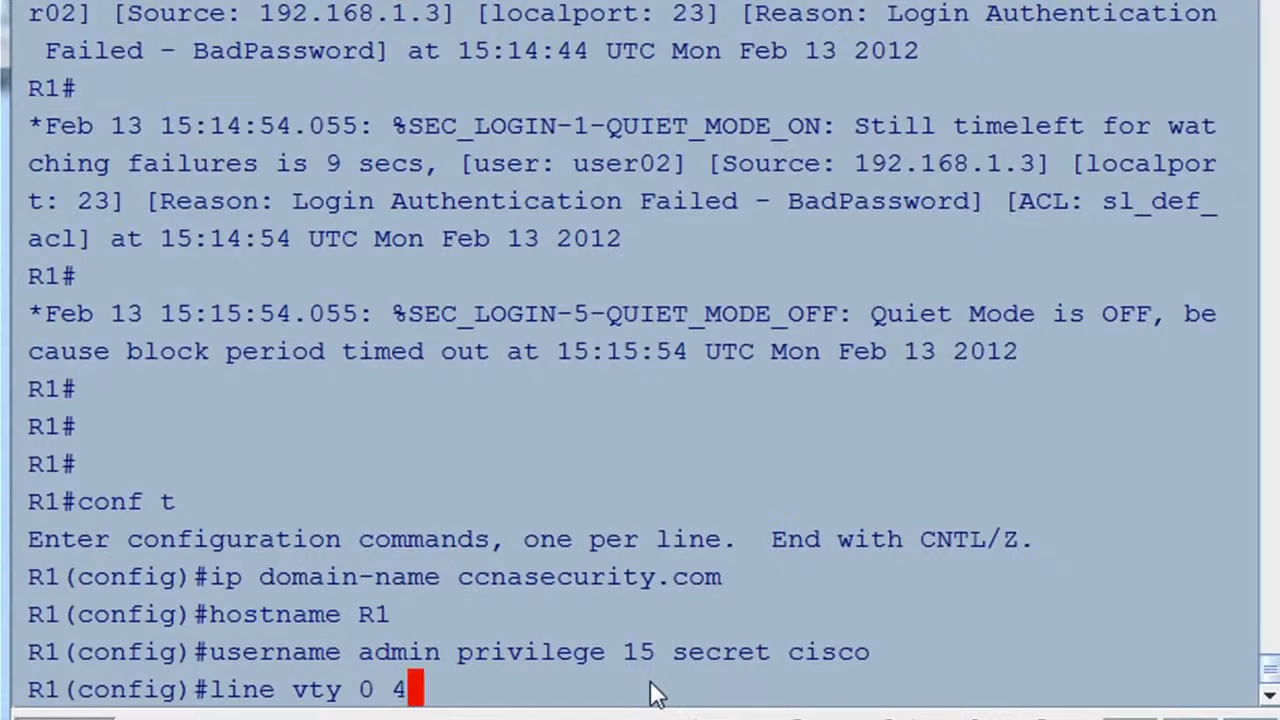
key("Return")
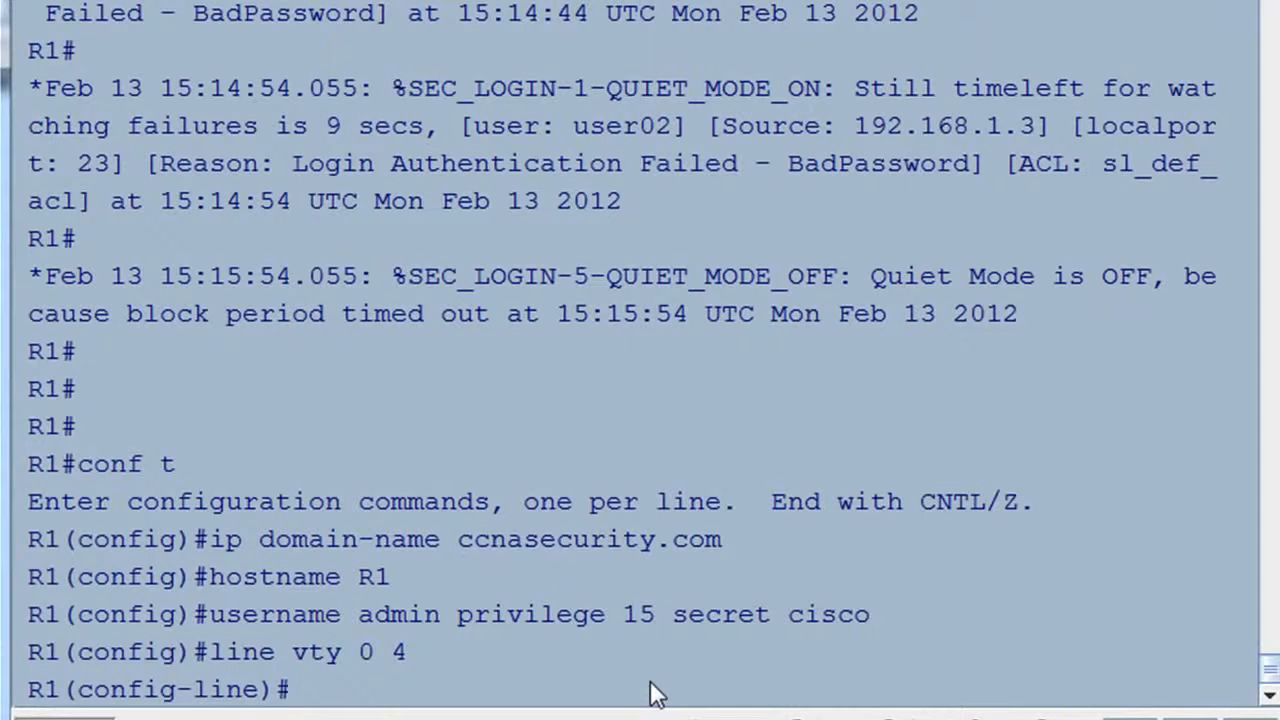
type("privelege")
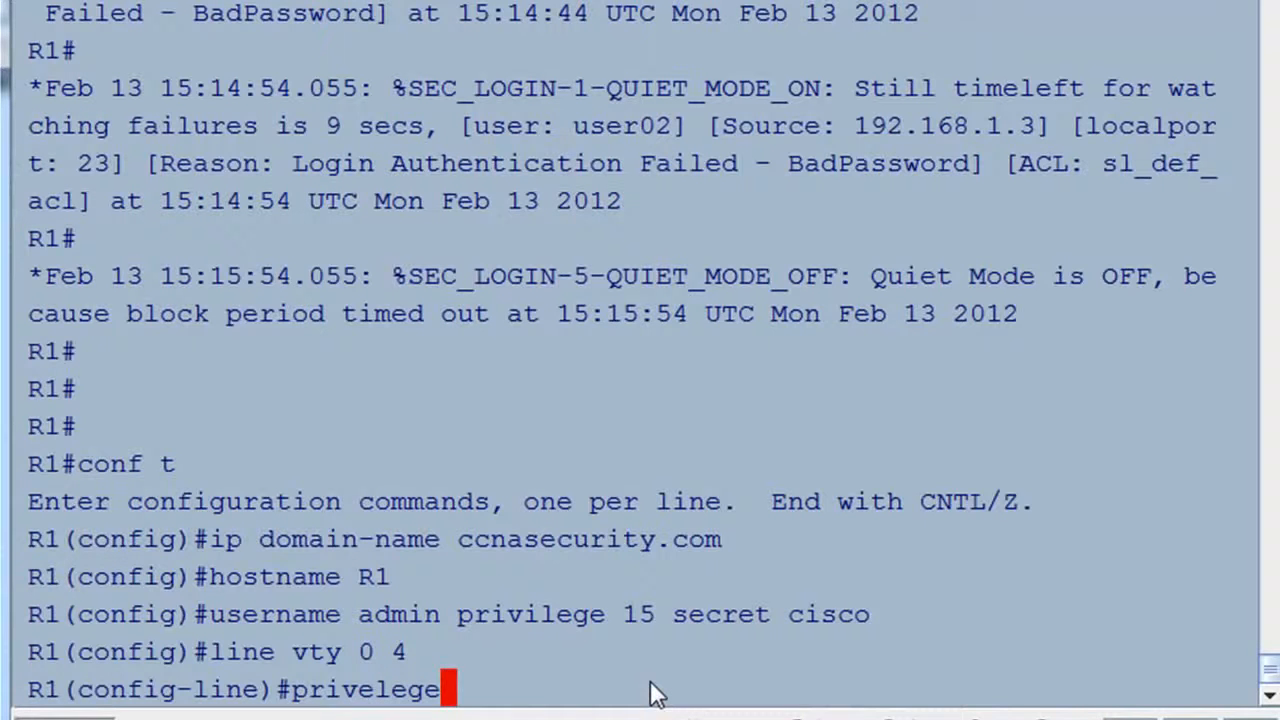
key("Left")
key("Left")
key("Left")
key("Left")
key("BackSpace")
type("i")
key("Right")
key("Right")
key("Right")
key("Right")
type("level 15")
key("Return")
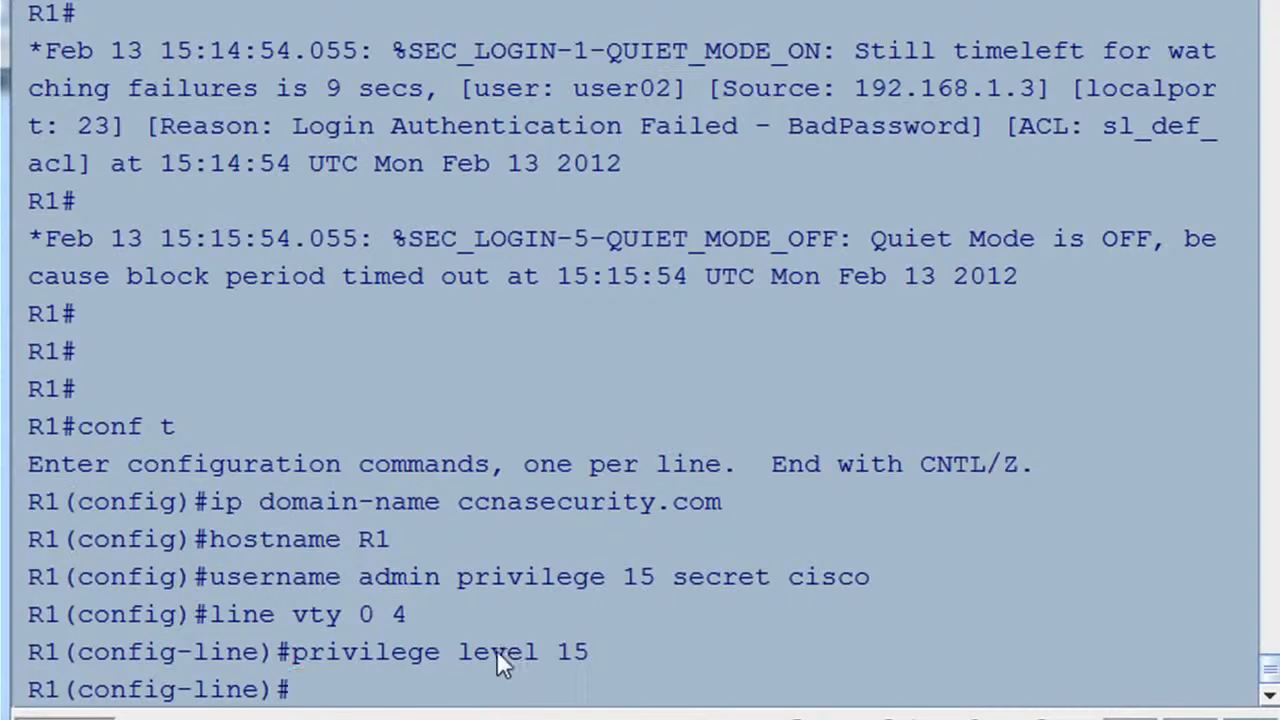
Enable login local on the vty lines and restrict transport input to SSH after listing options.
type("login local")
key("Return")
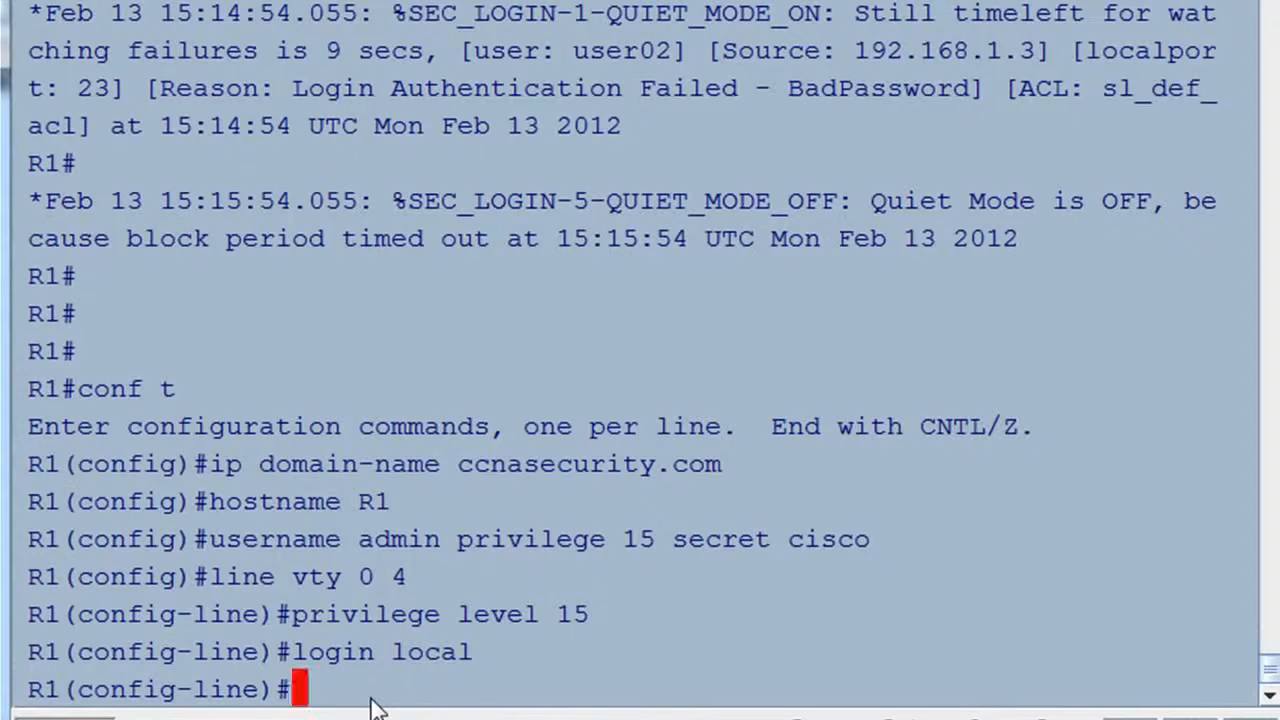
type("transport input ssh")
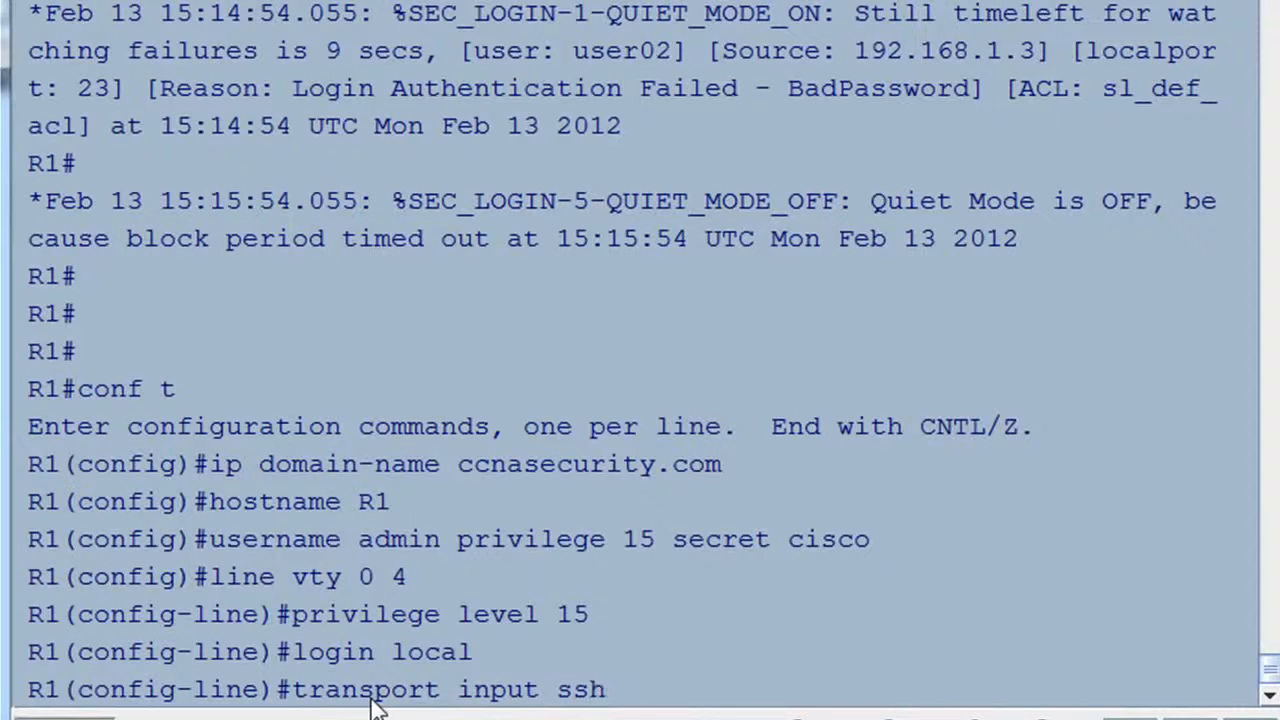
key("BackSpace")
key("BackSpace")
key("BackSpace")
type("?")
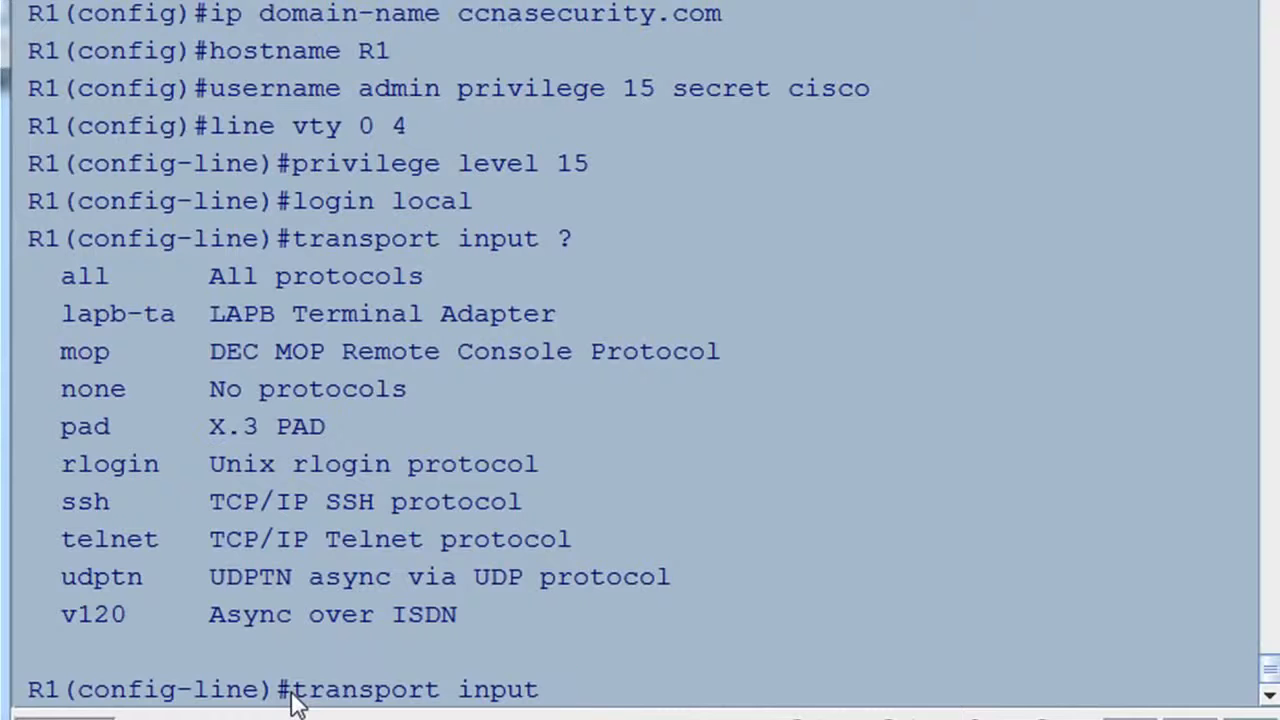
type("ssh")
key("Return")
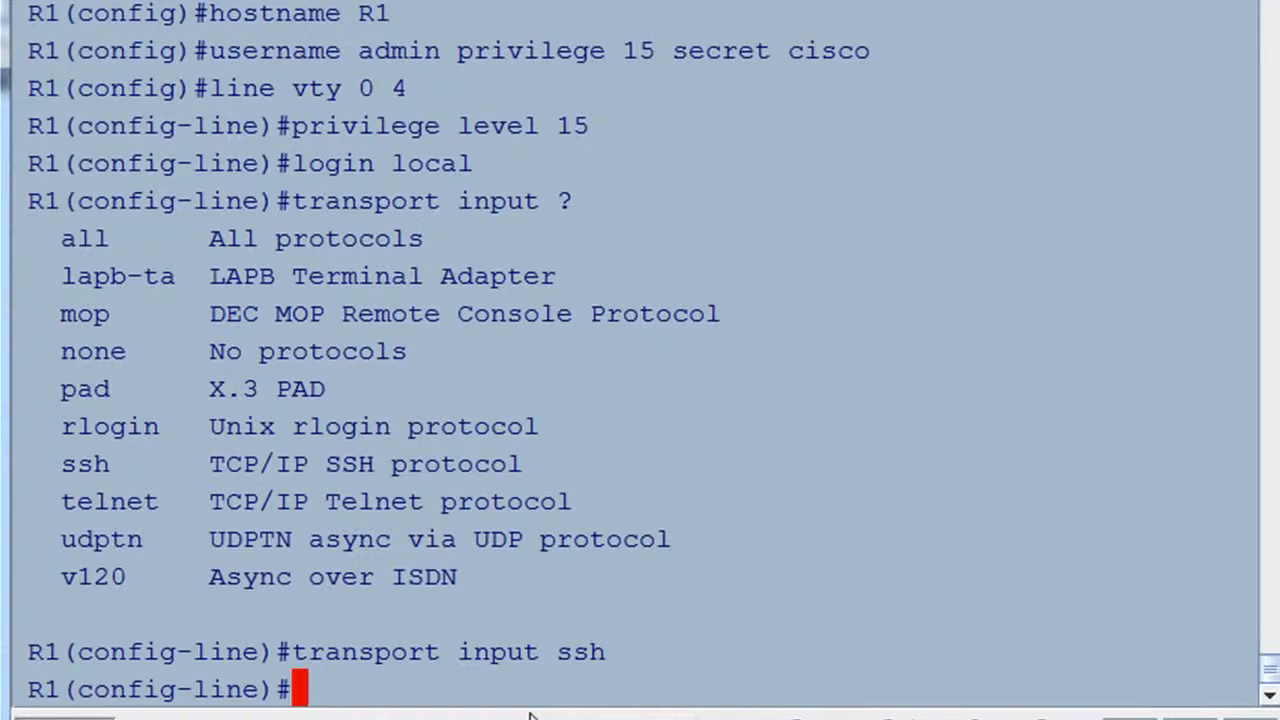
Zeroize existing RSA keys and generate a 1024-bit general-purpose RSA key pair.
type("exit")
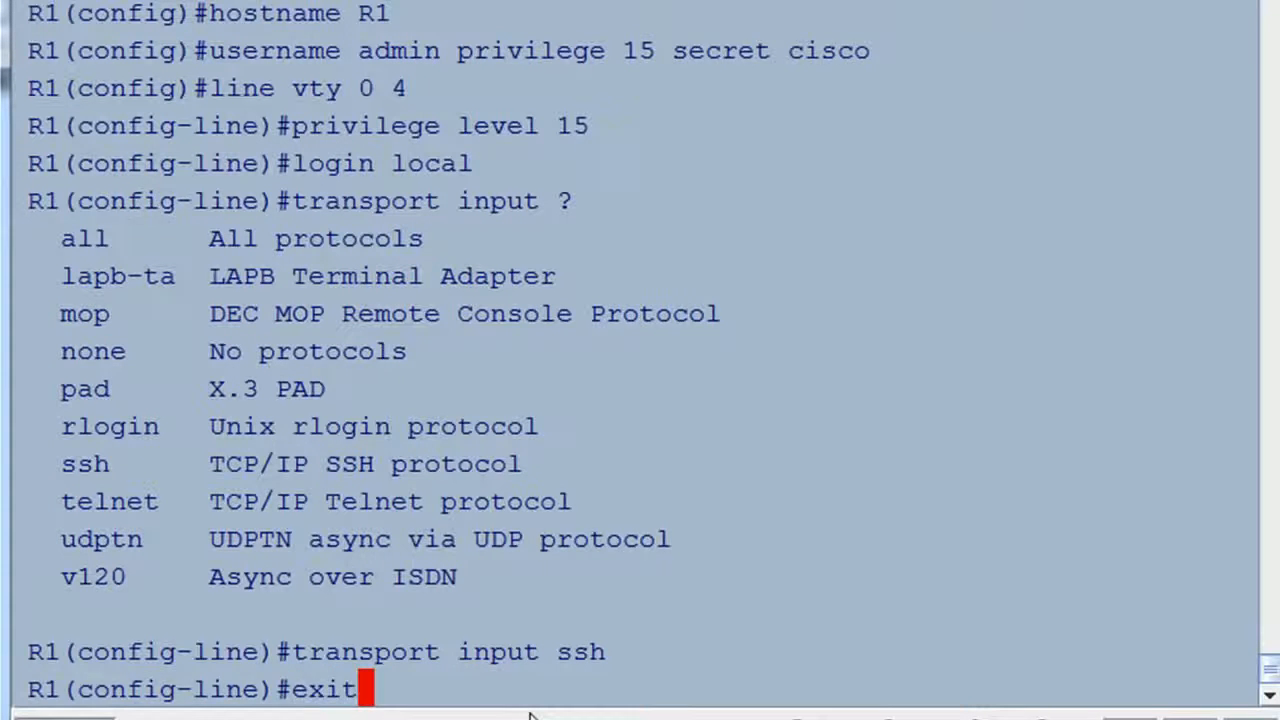
key("Return")
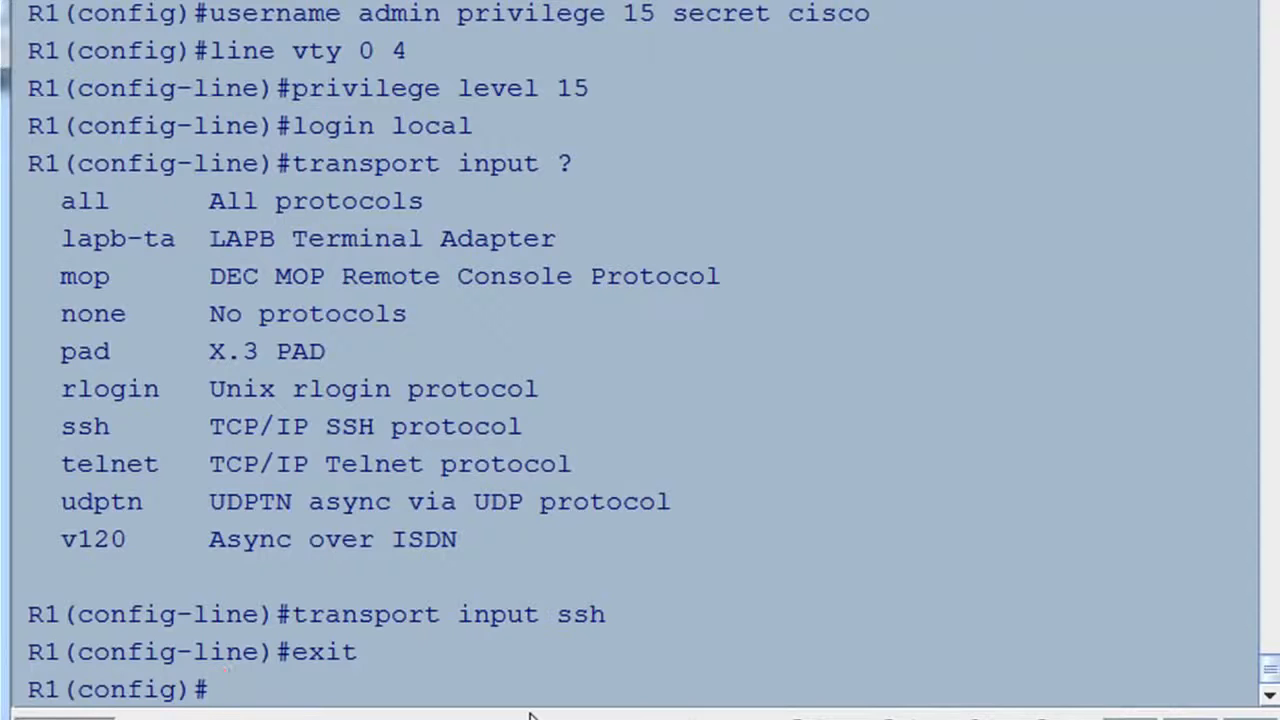
type("cry")
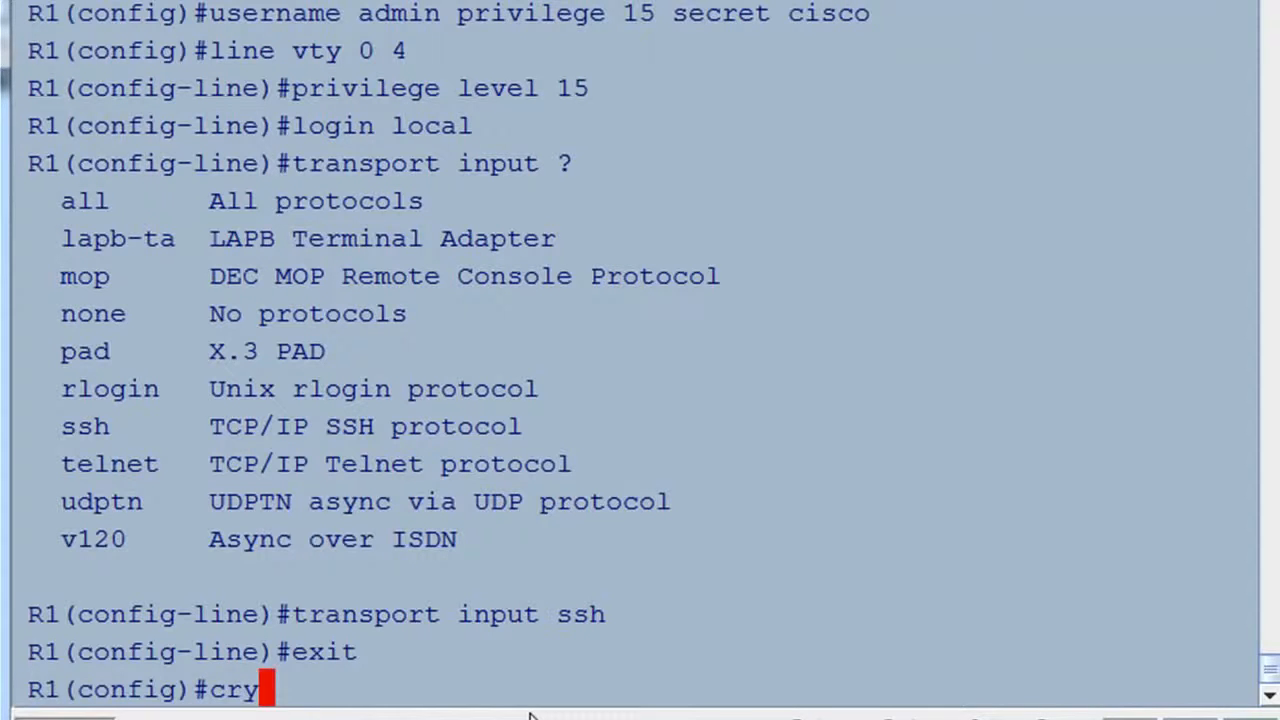
type("pto key")
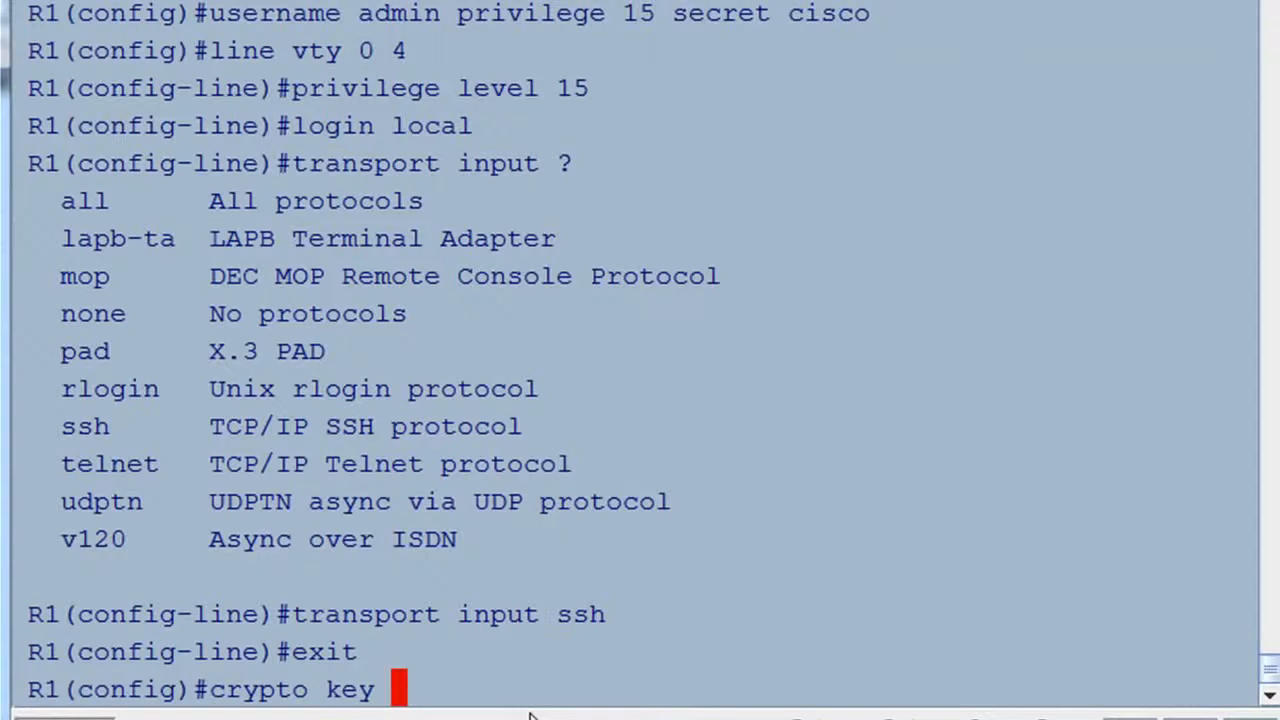
type("zeroize")
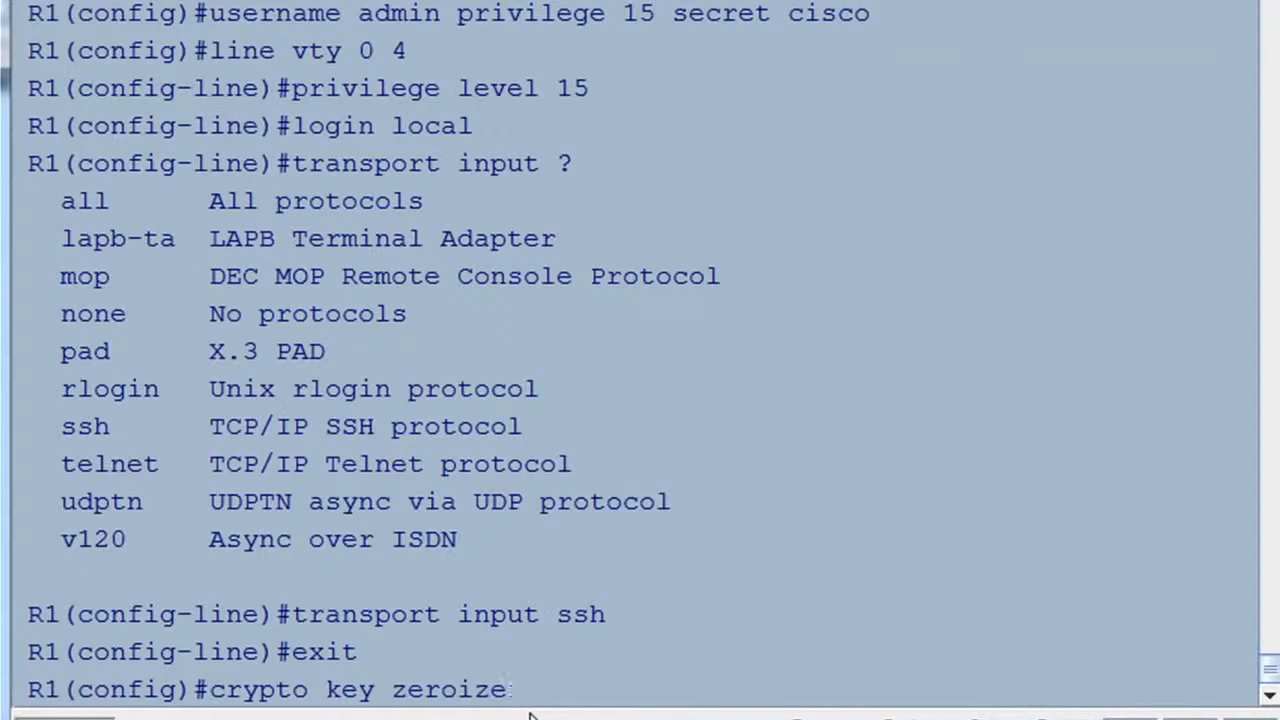
type(" rsa")
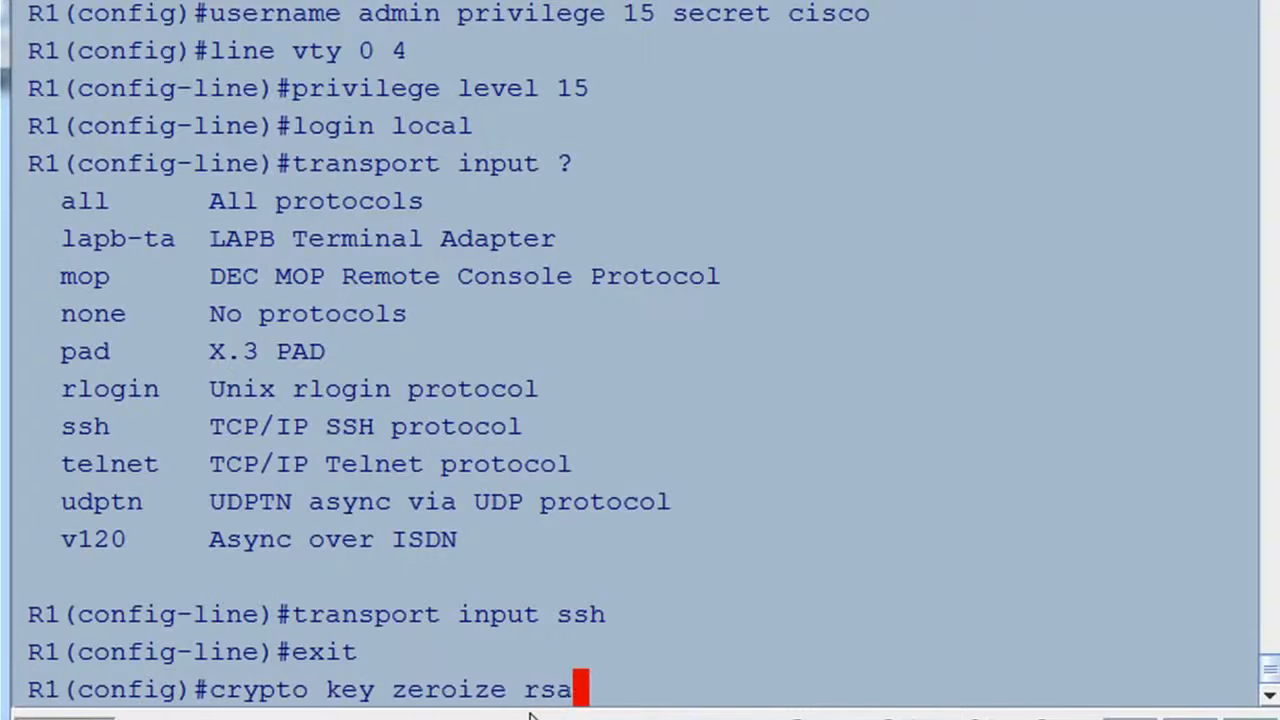
key("Return")
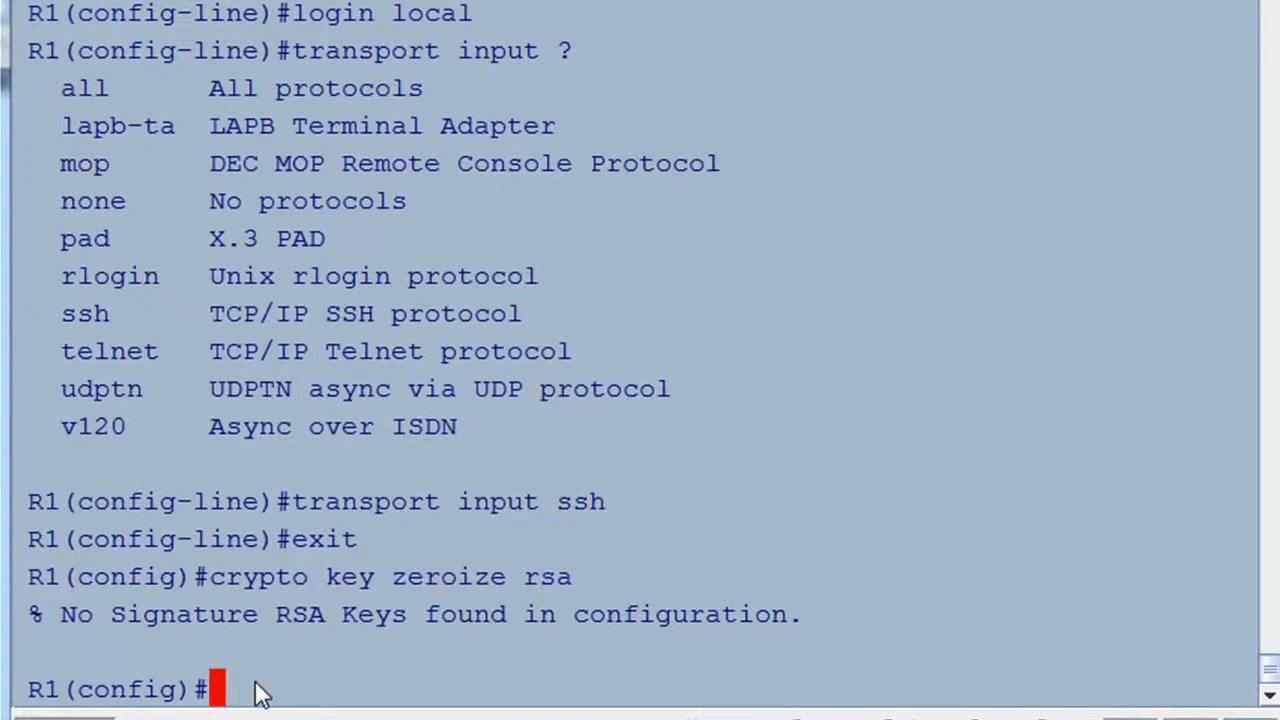
type("cr")
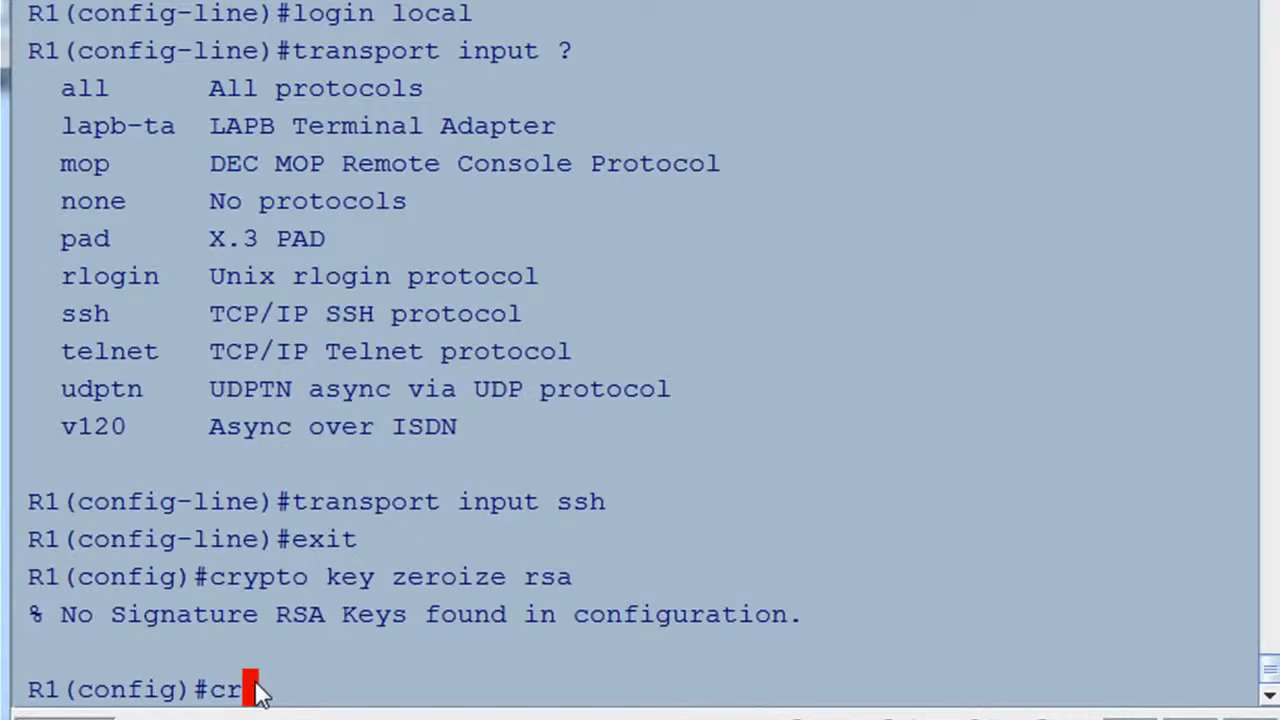
type("ypto ")
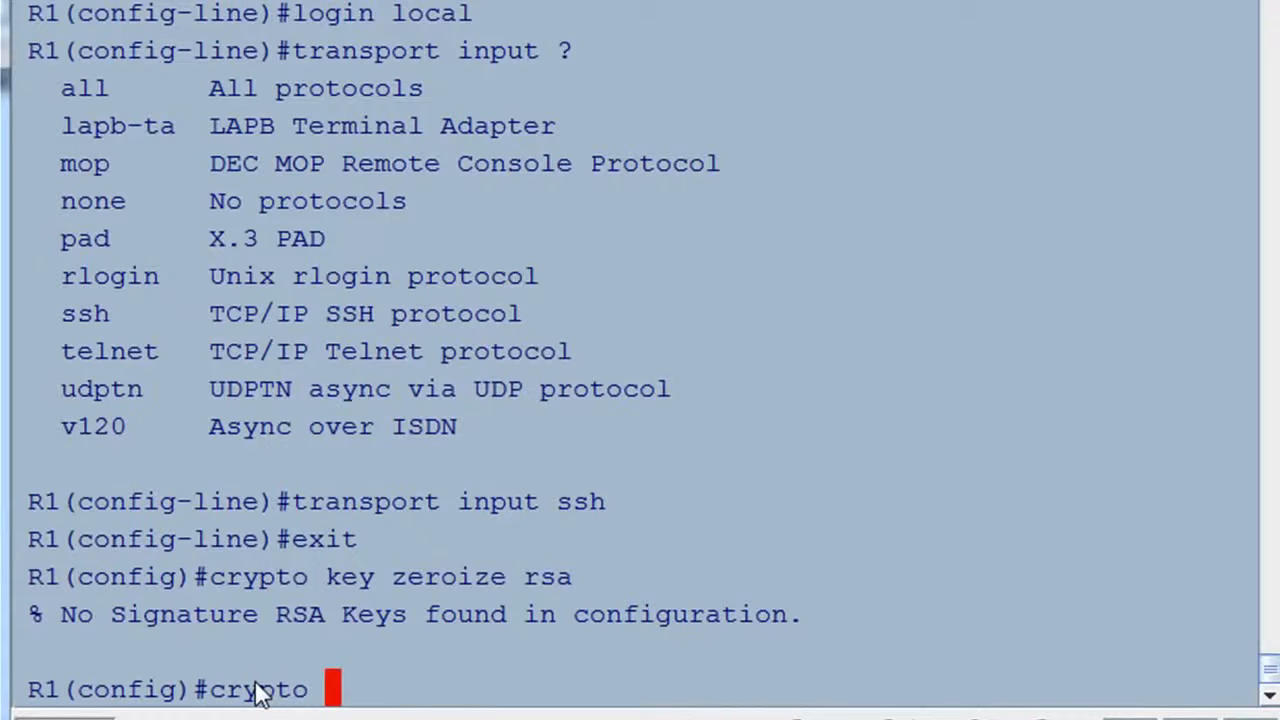
type("key ")
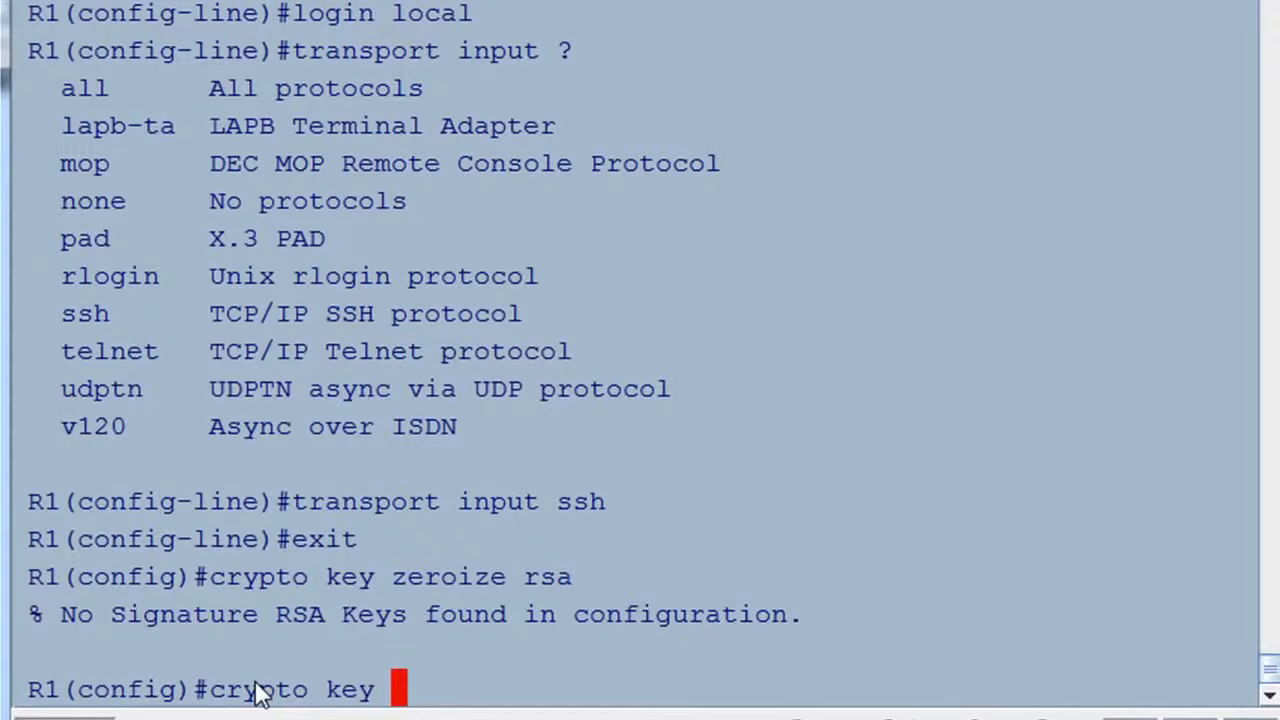
type("generate ")
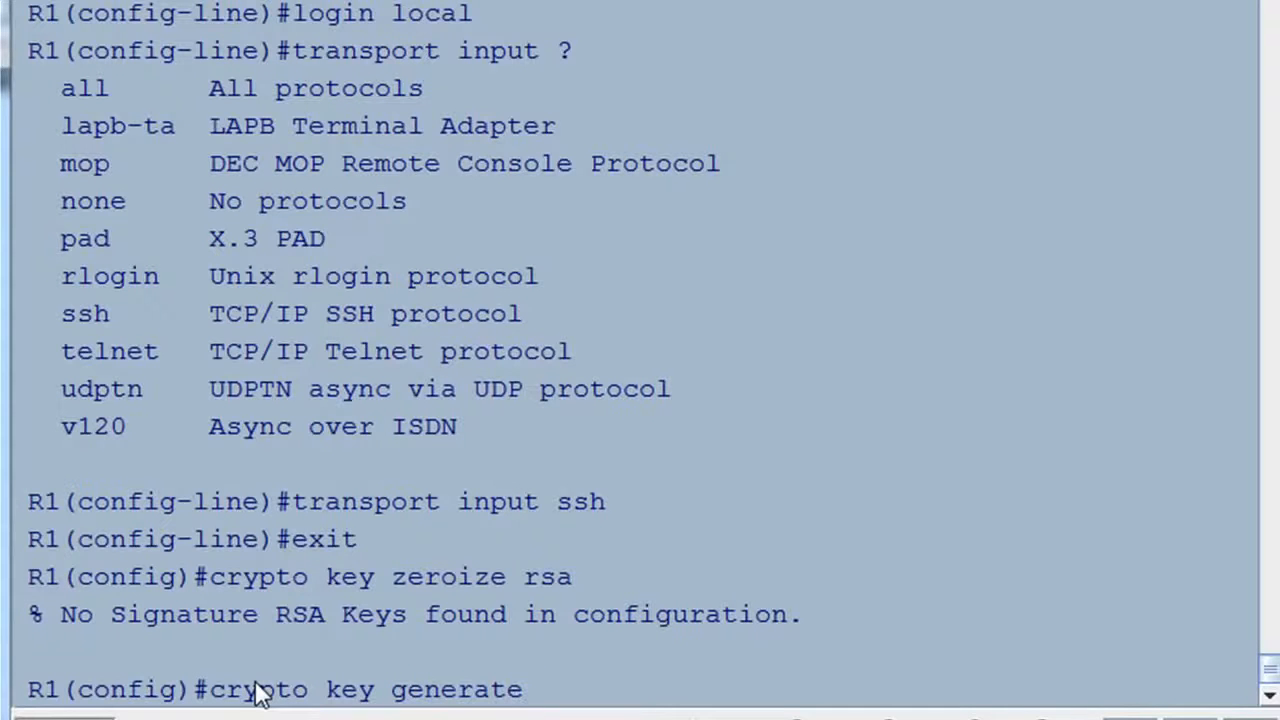
type("rs")
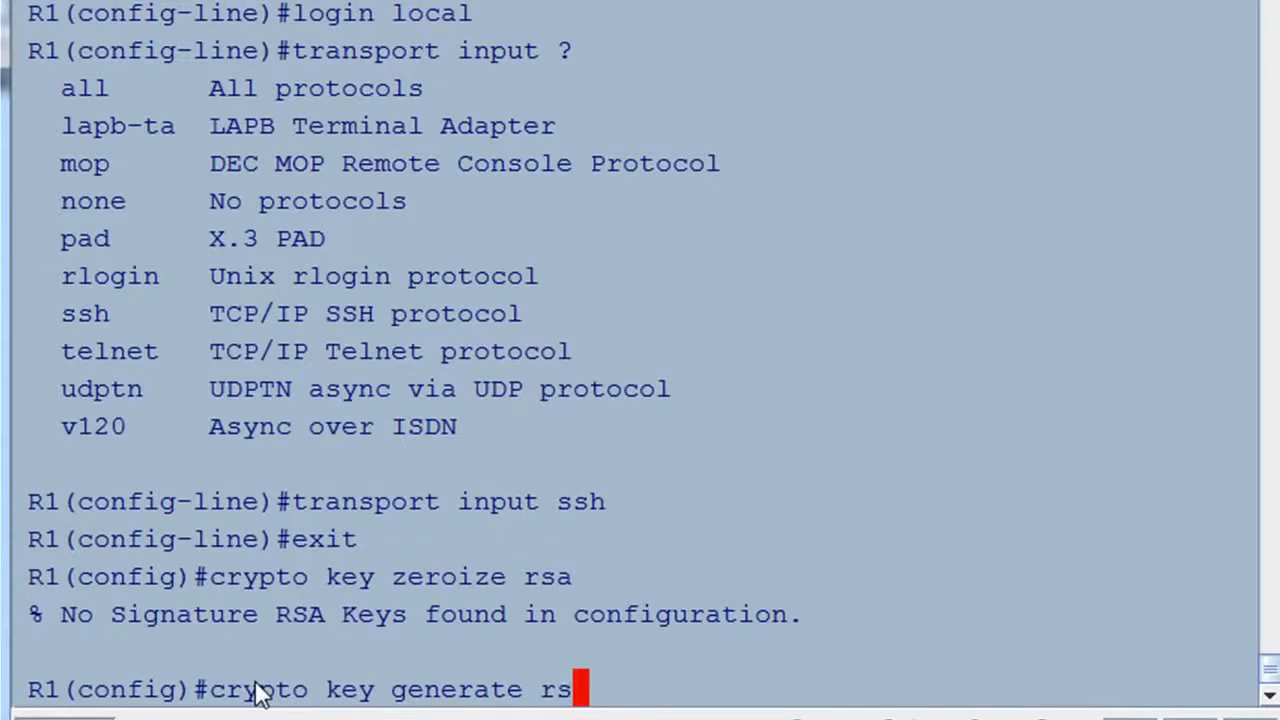
type("a ge")
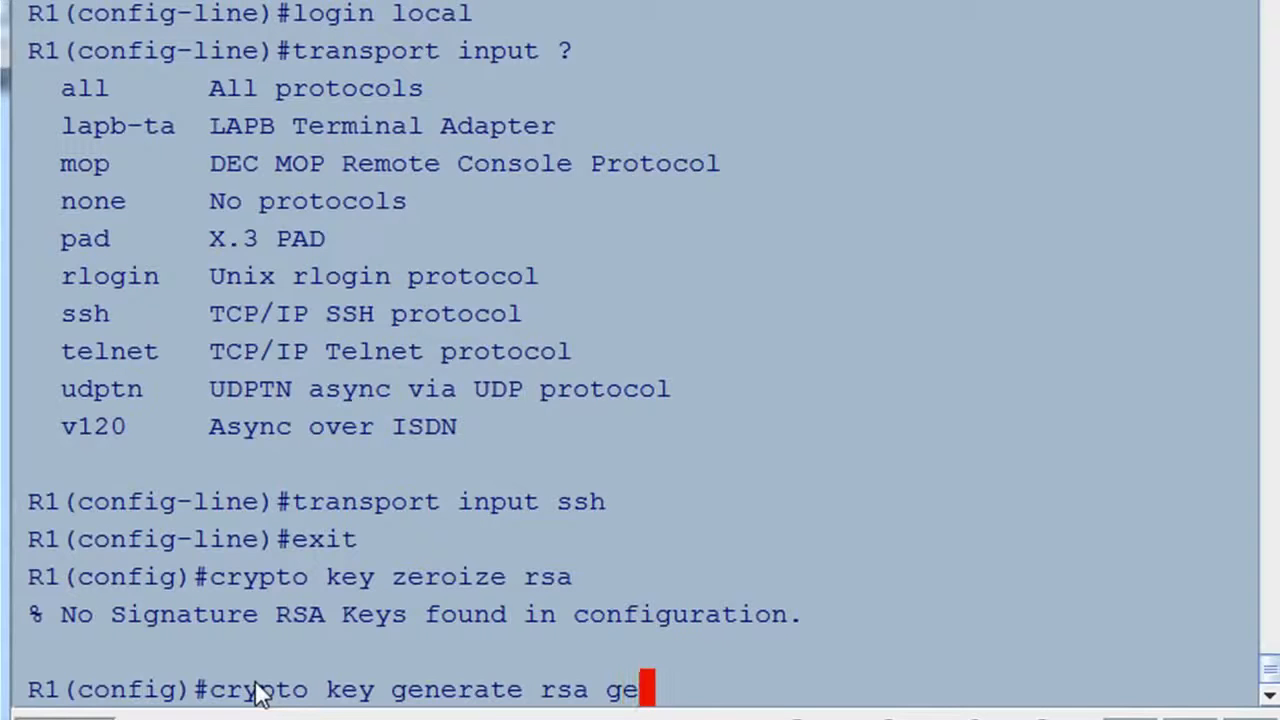
type("neral-keys")
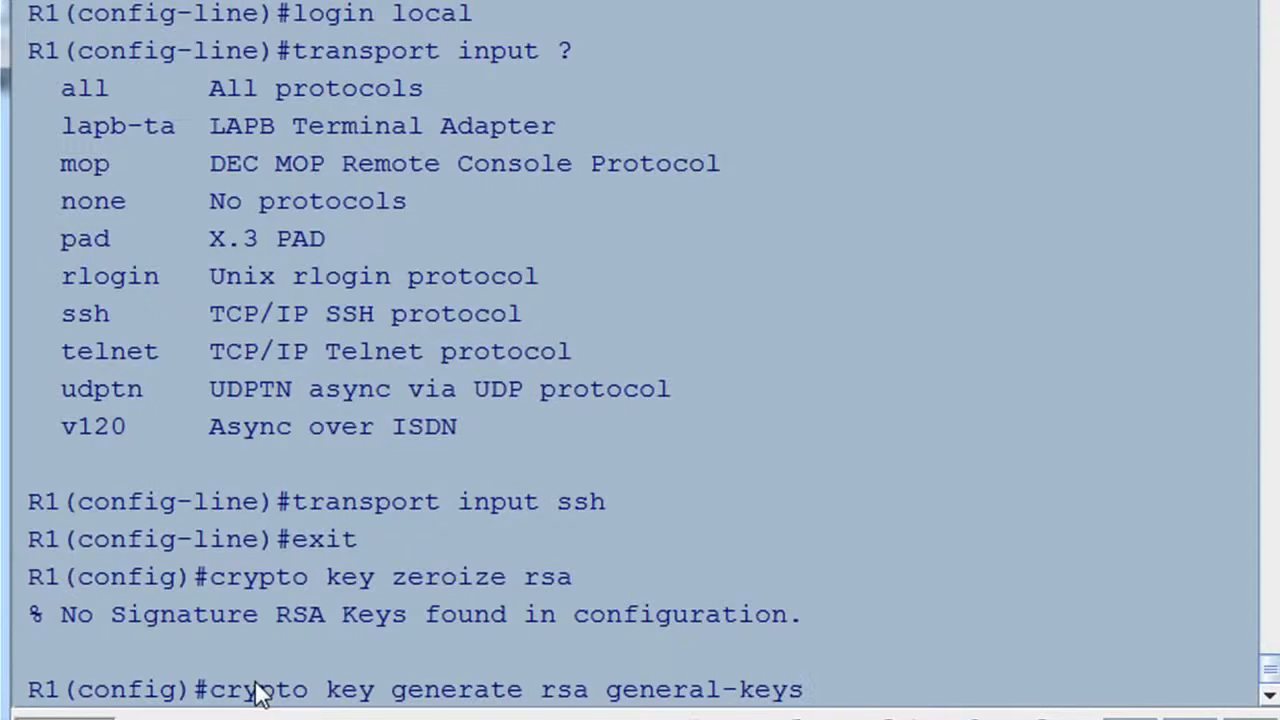
type(" mod")
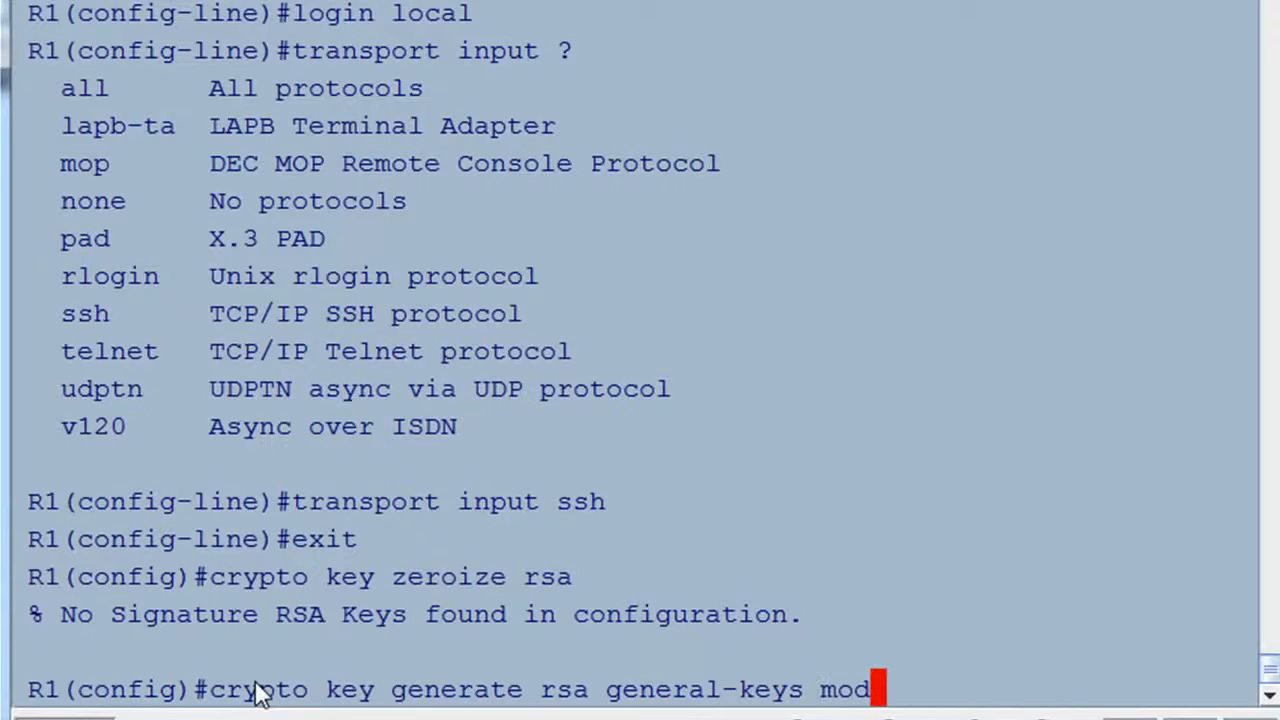
type("ulus ")
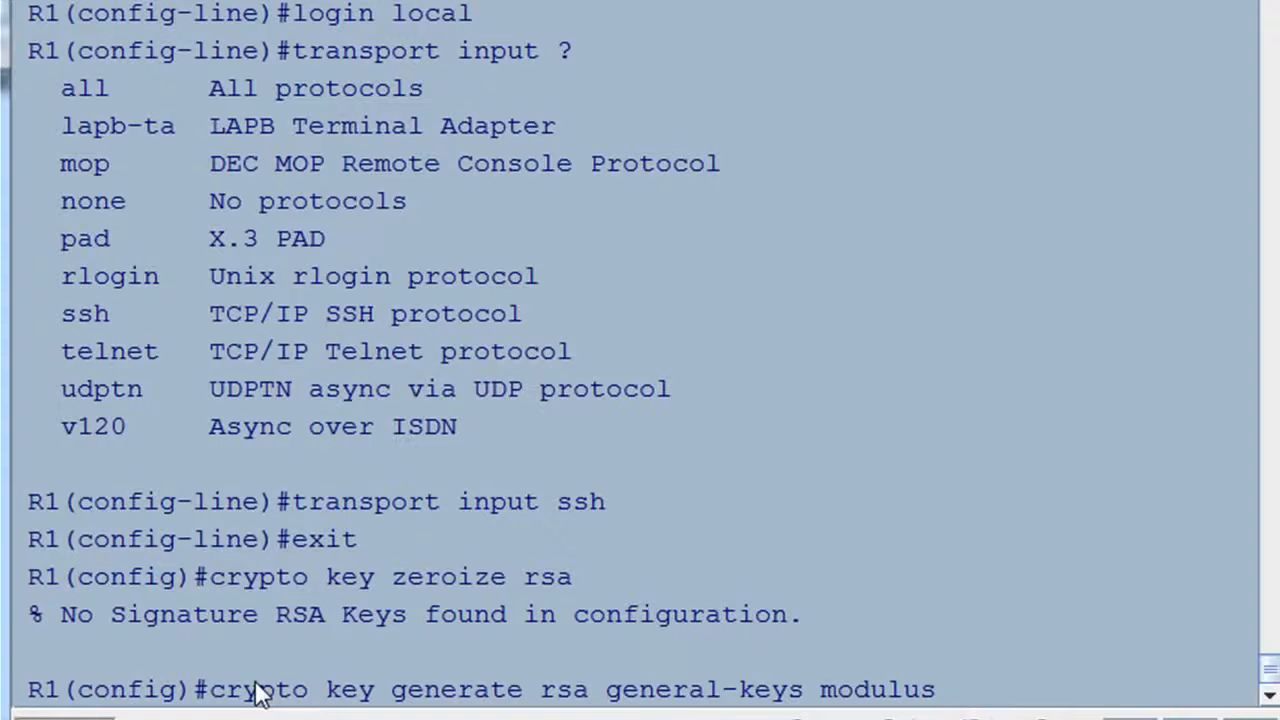
type("1024")
key("Return")
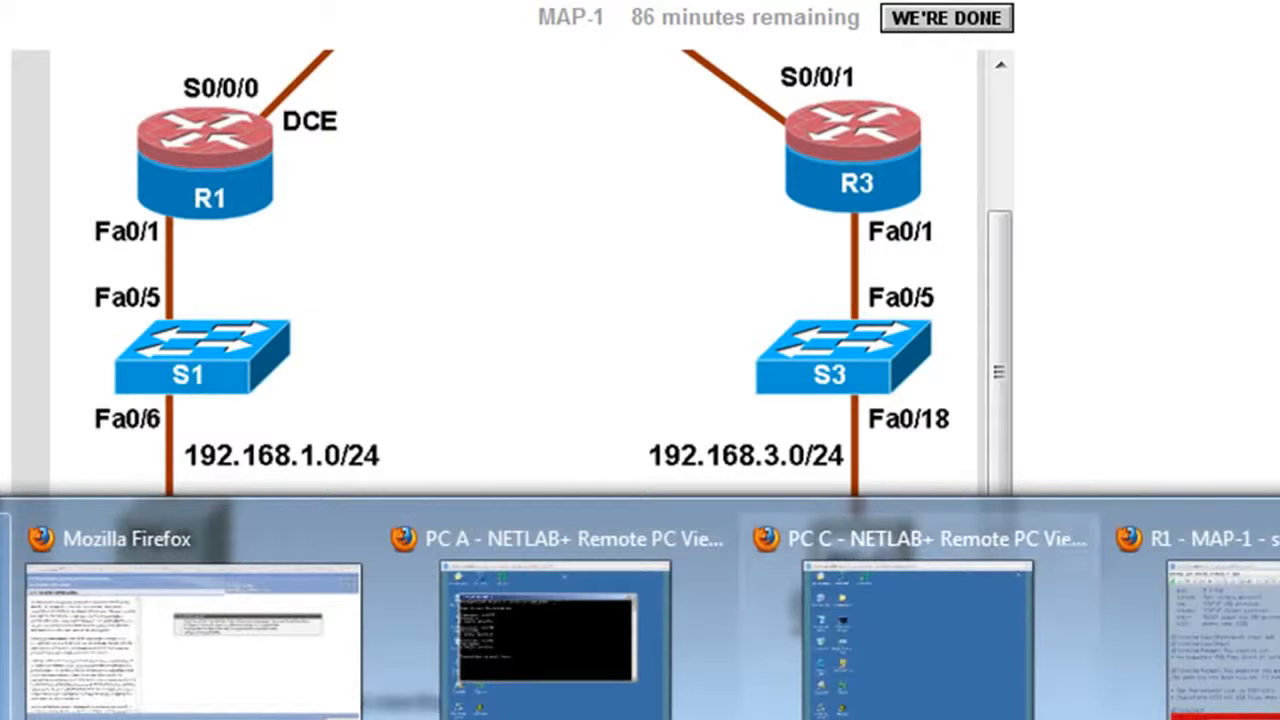
From PC-C, rerun 'telnet 192.168.1.1' and confirm the connection fails on port 23.
left_click(543, 555)
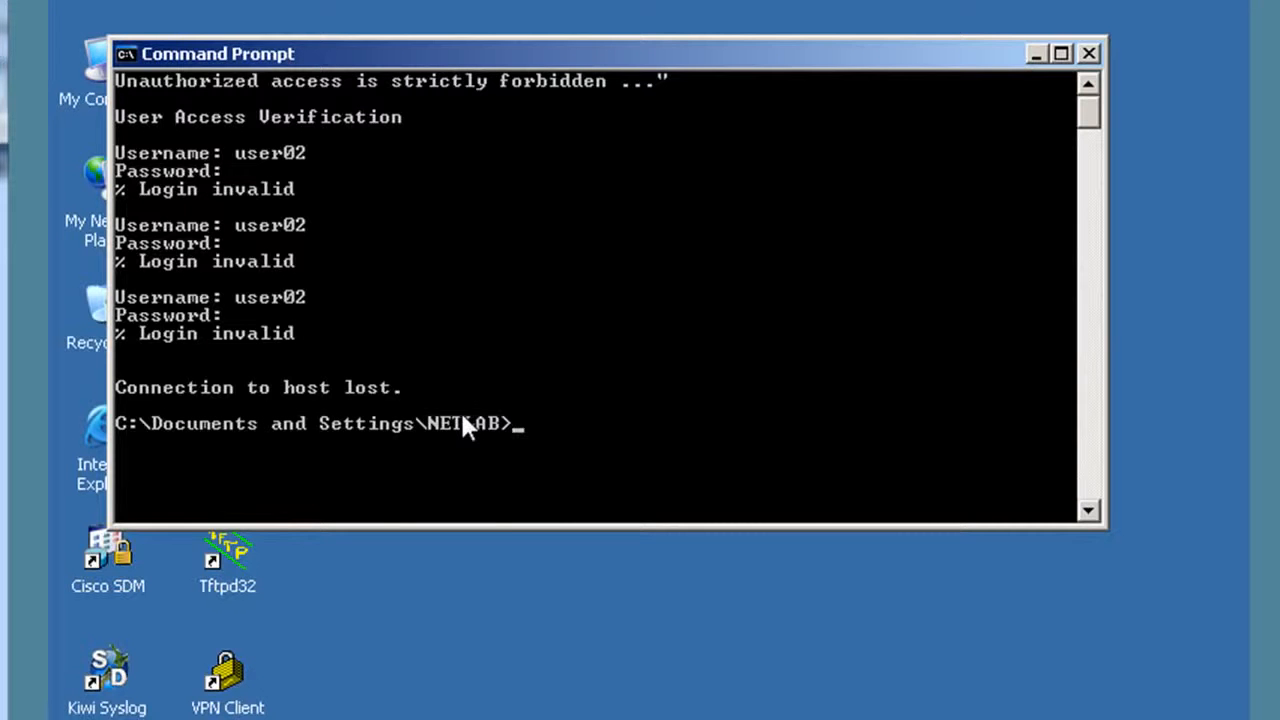
key("Up")
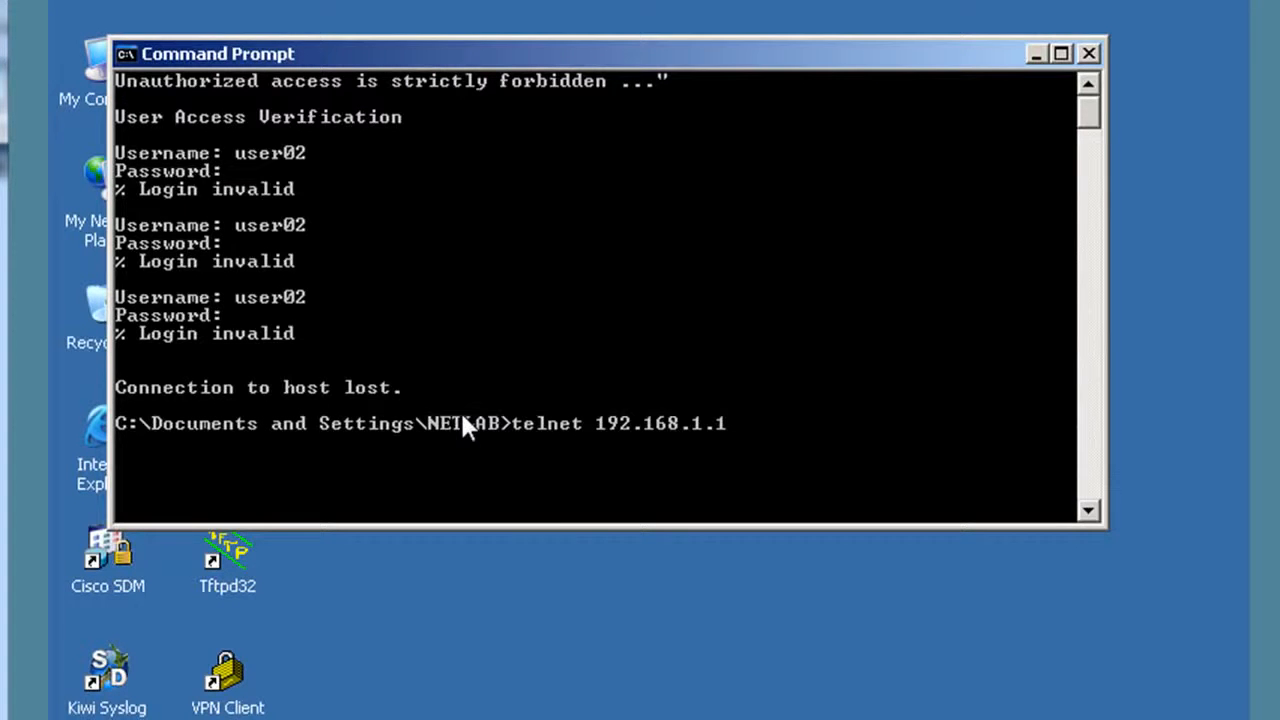
key("Return")
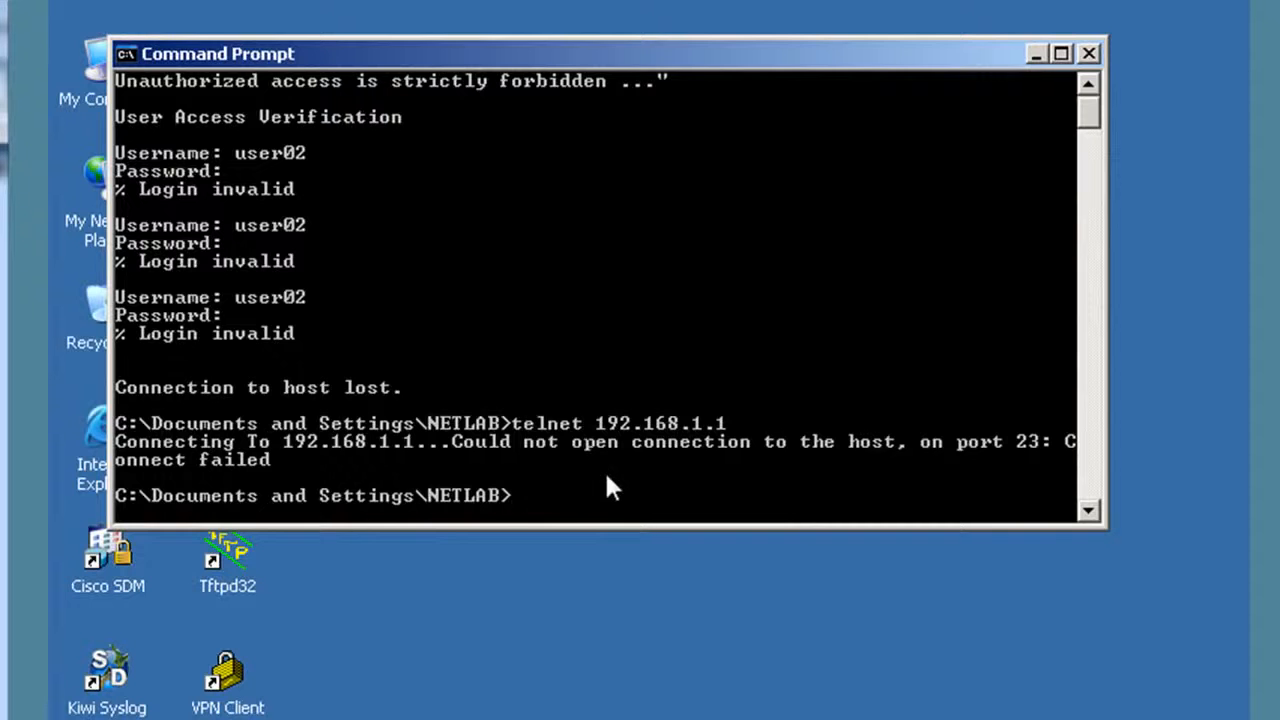
left_click(1036, 55)
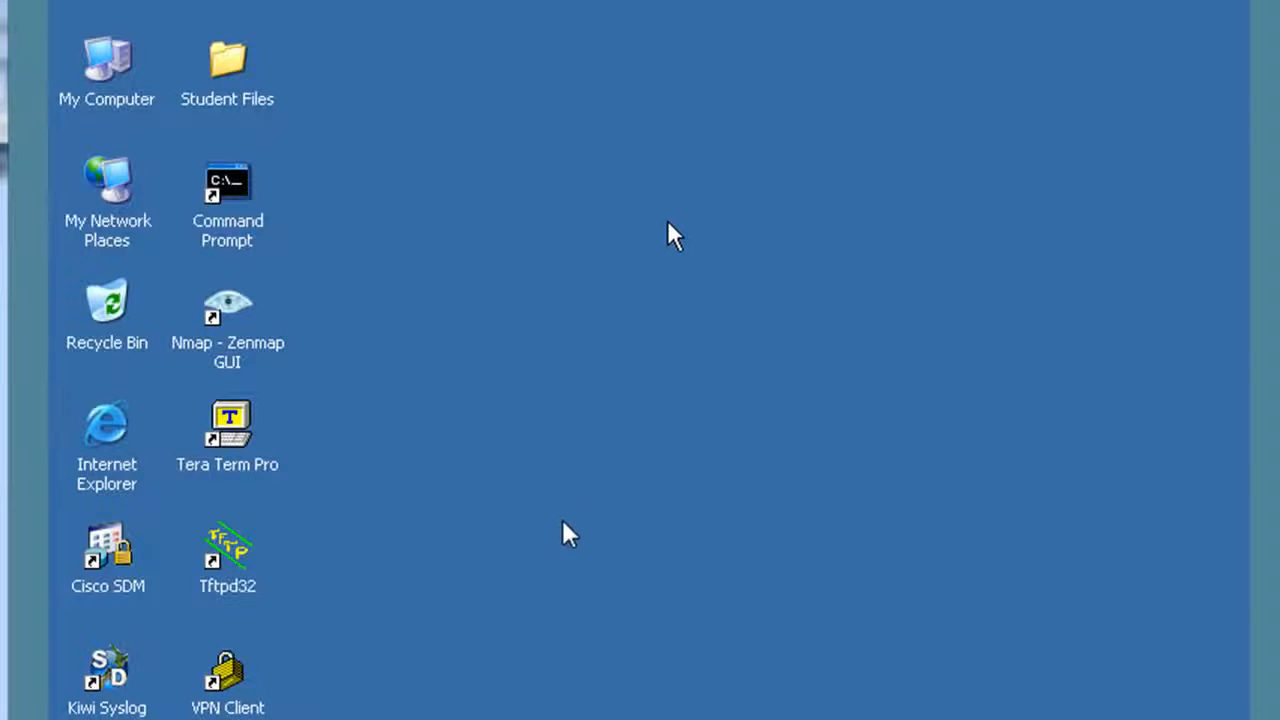
Launch Tera Term and start an SSH connection to host 192.168.1.1.
double_click(238, 422)
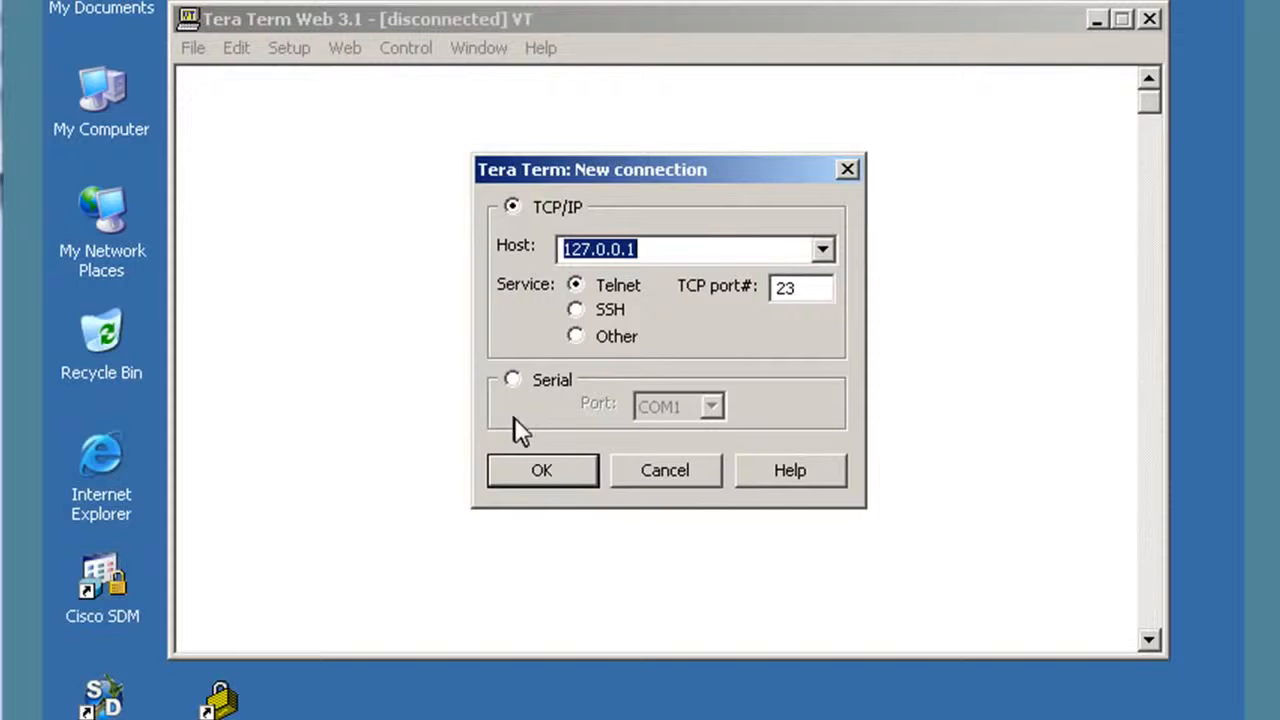
left_click(677, 249)
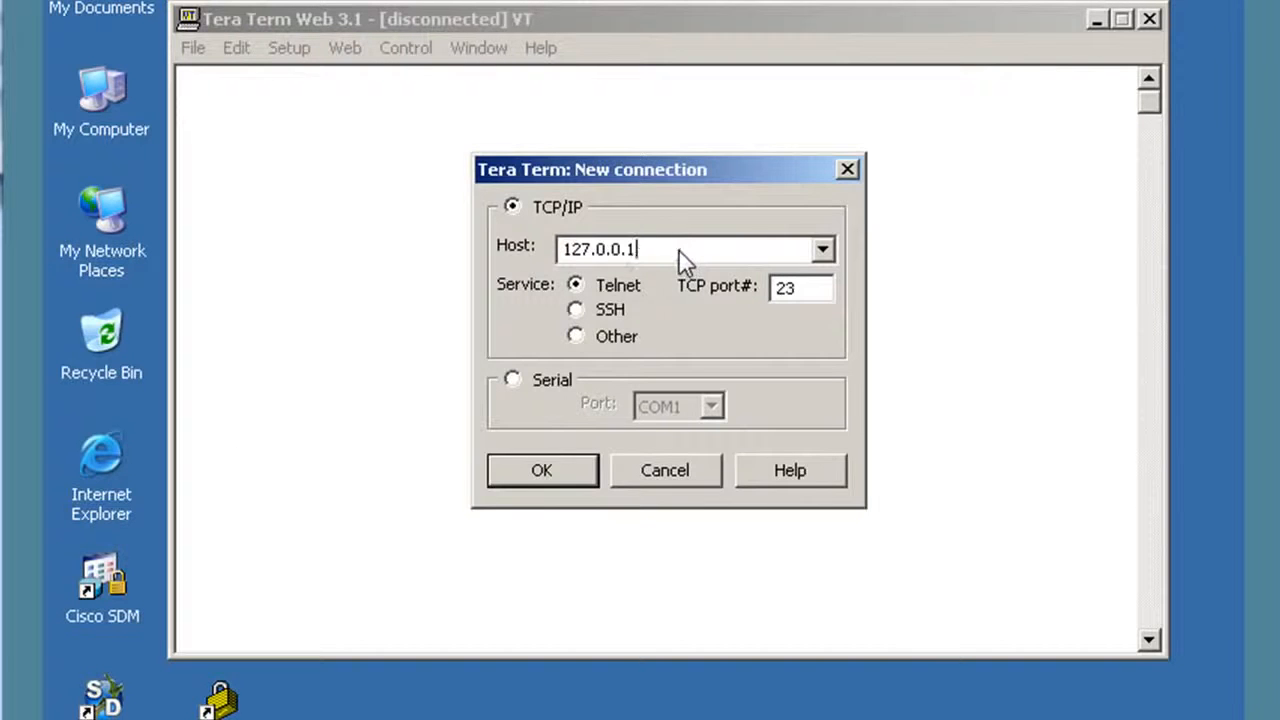
left_click_drag(677, 249, 538, 245)
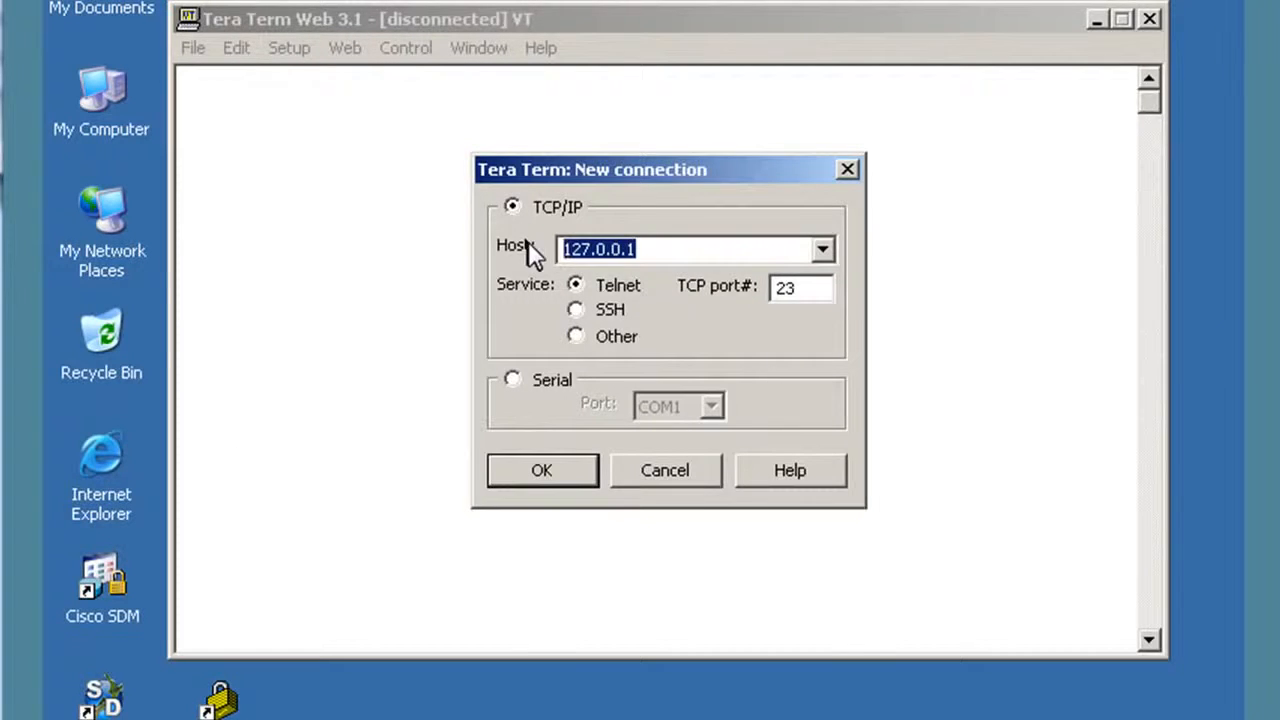
type("192.1")
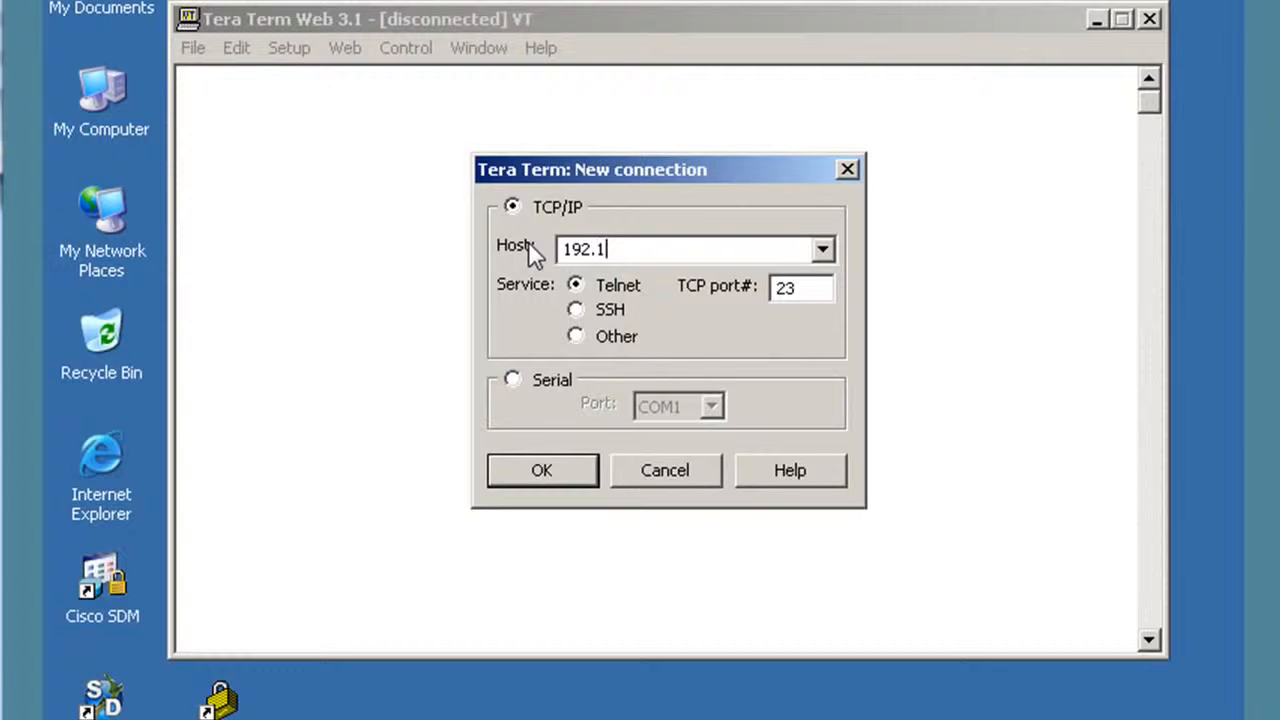
type("68.1.1")
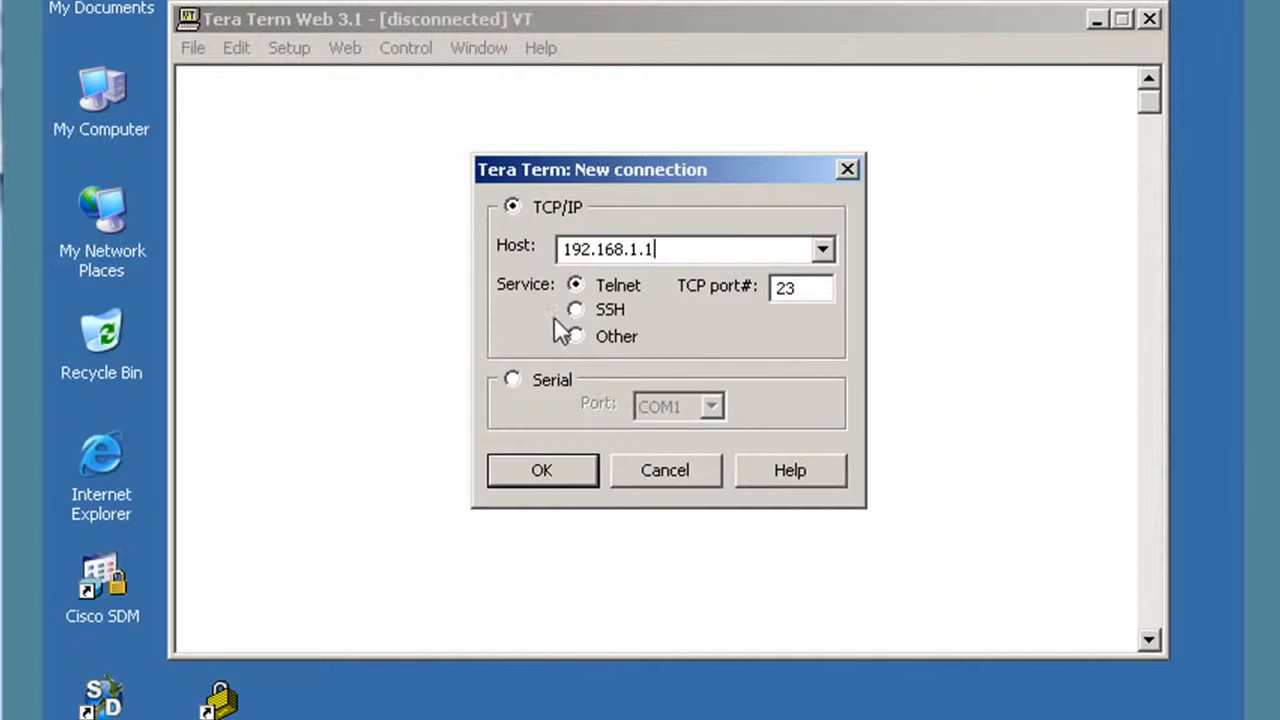
left_click(575, 310)
left_click(546, 472)
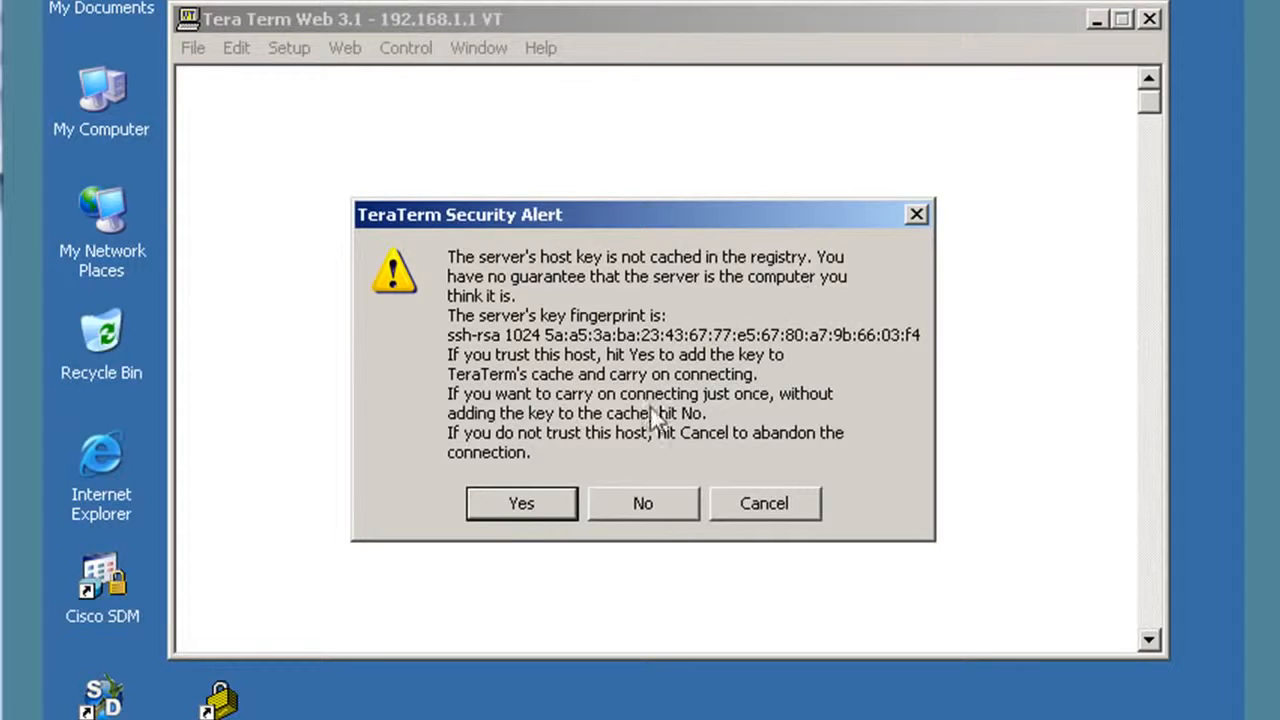
Accept R1's host key and log in as admin with the account password.
left_click(543, 503)
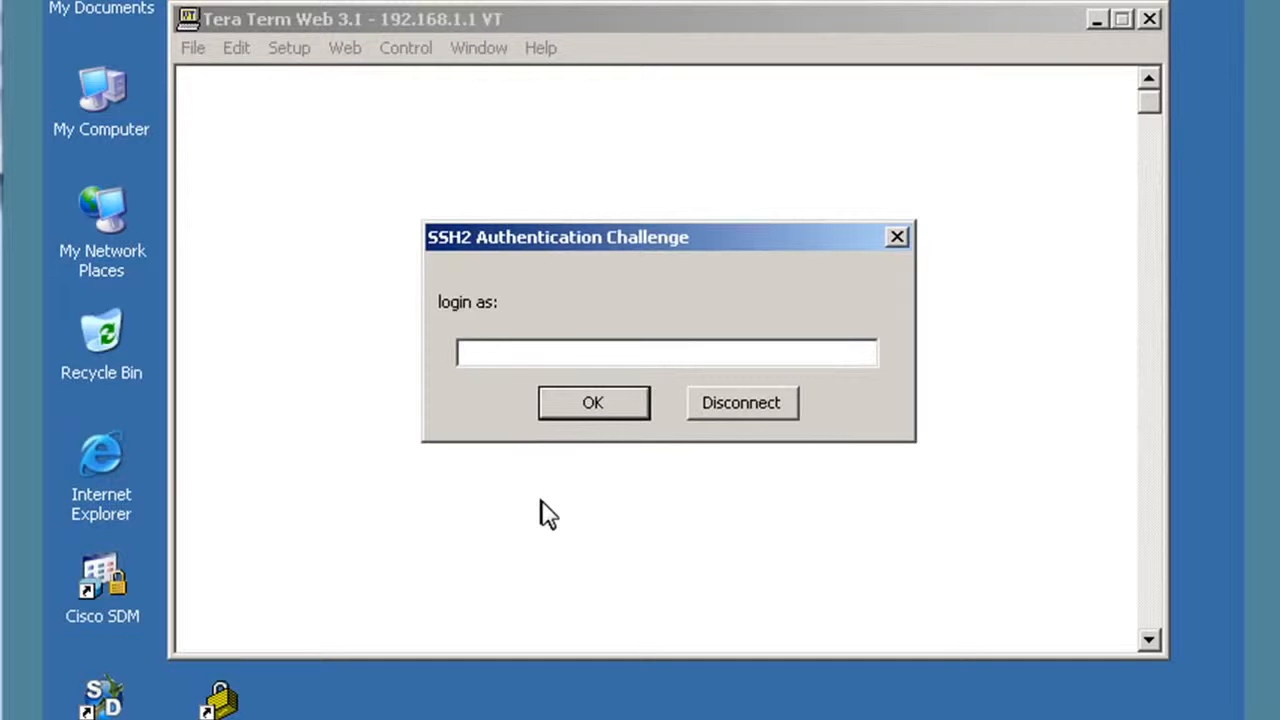
type("admin")
key("Return")
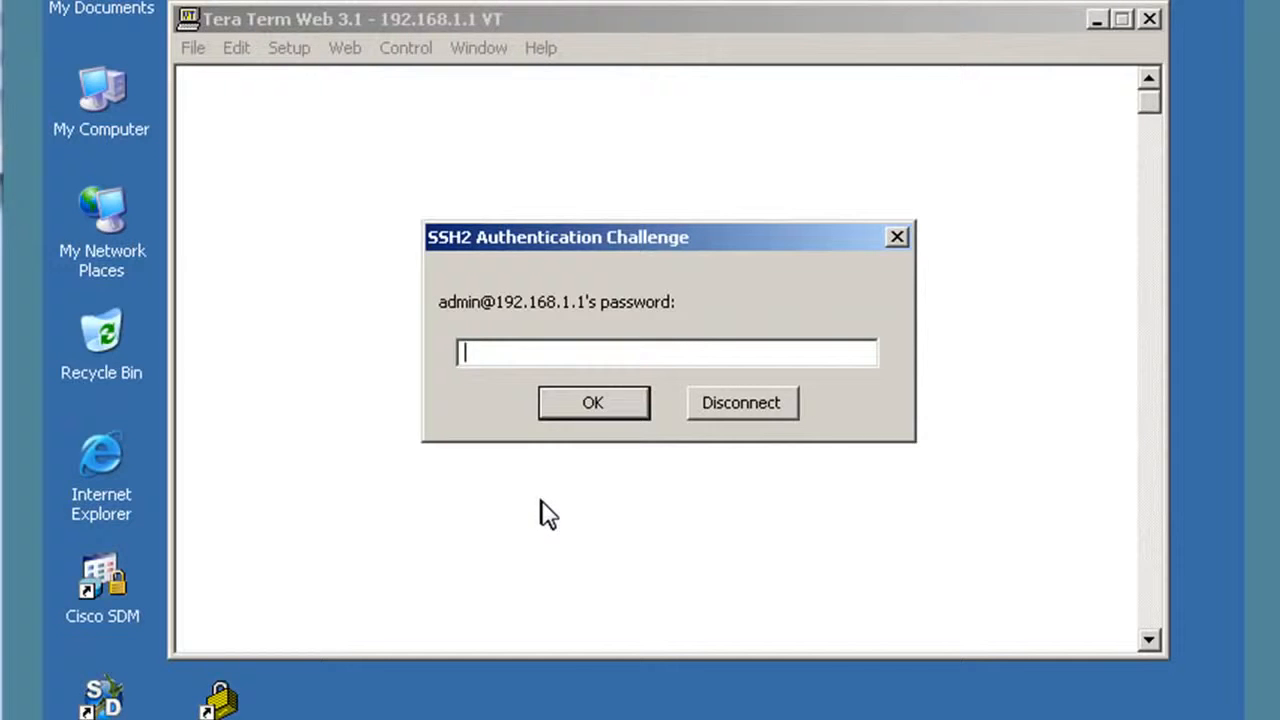
key("Return")
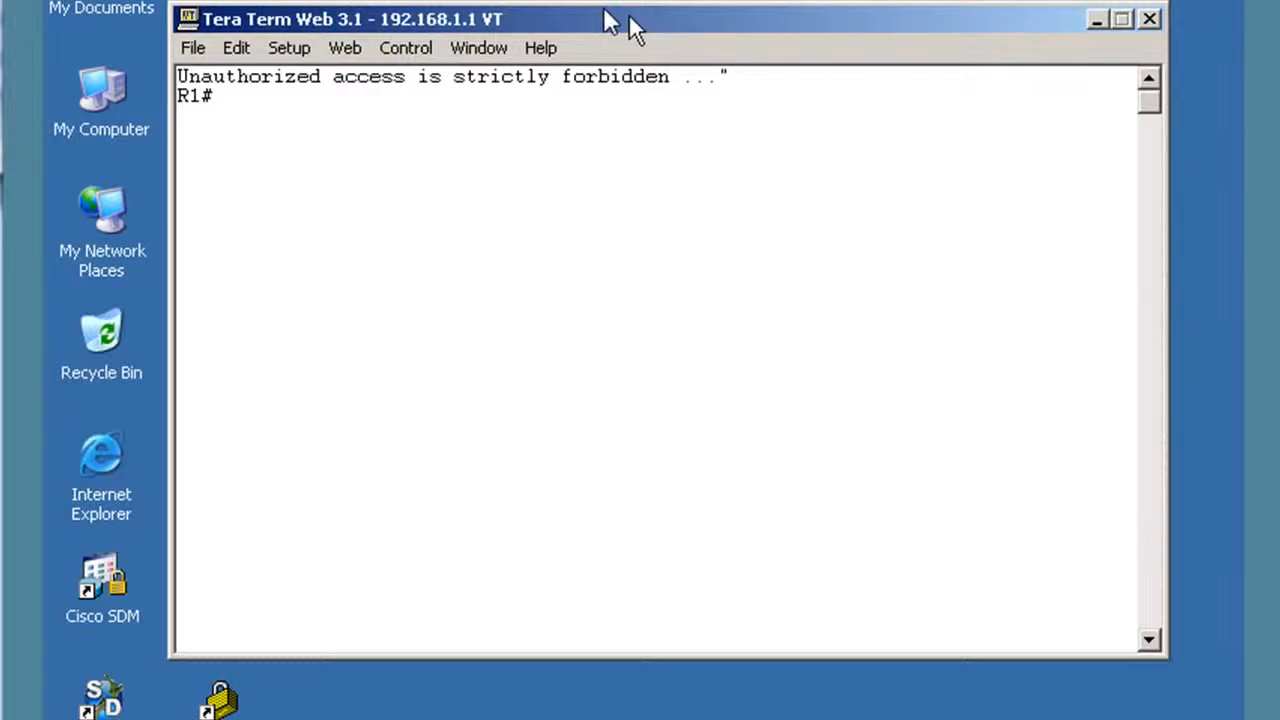
Page through R1's full 'show run' output, then enter global configuration mode with conf t.
left_click_drag(600, 20, 572, 11)
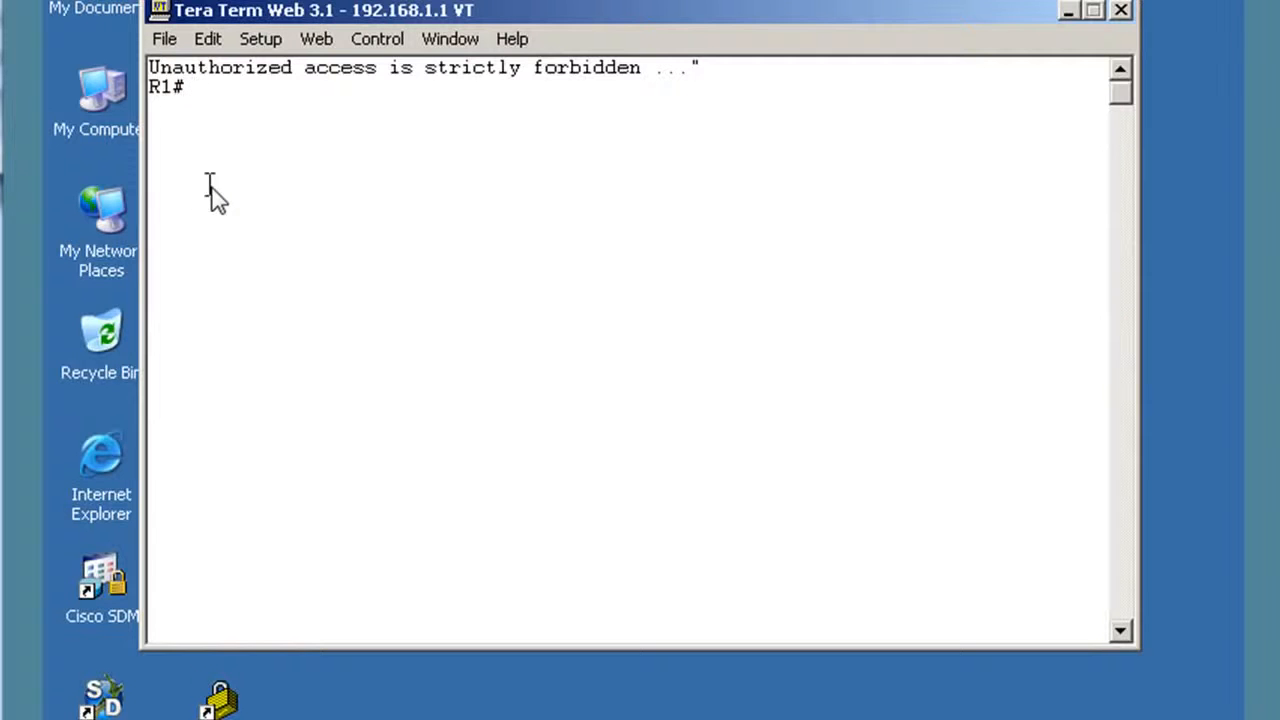
type("show run")
key("Return")
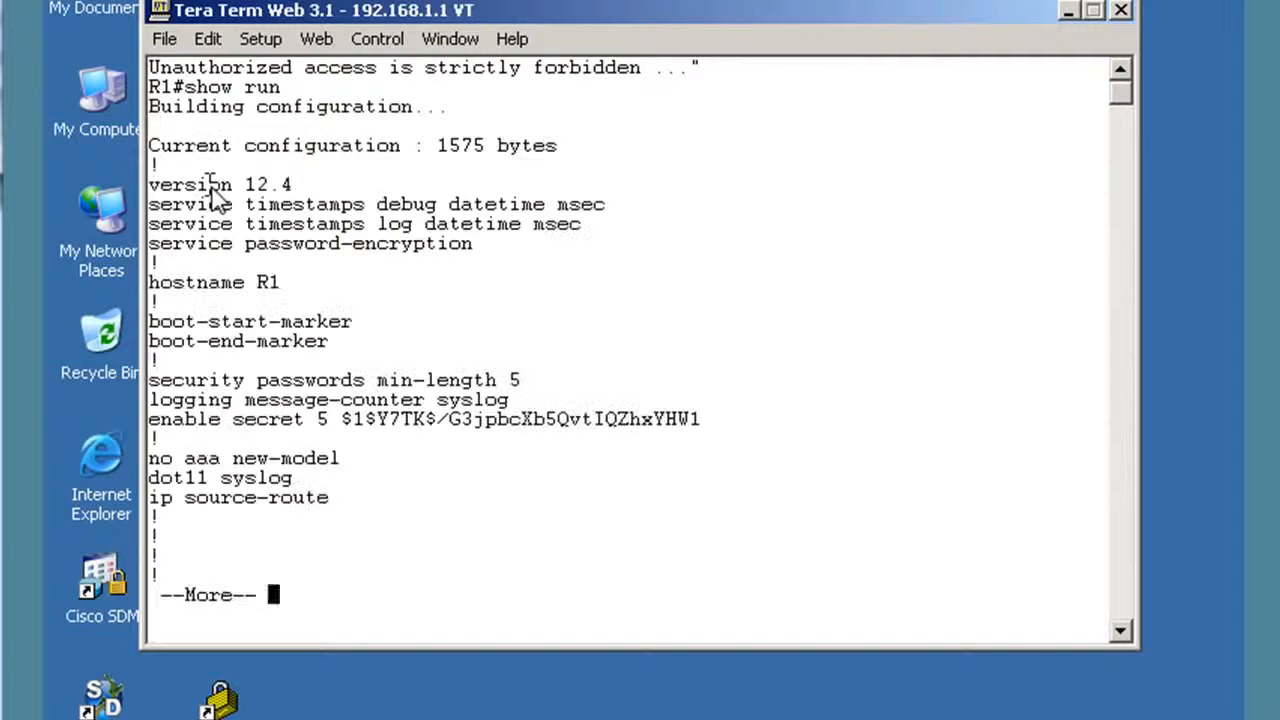
key("space")
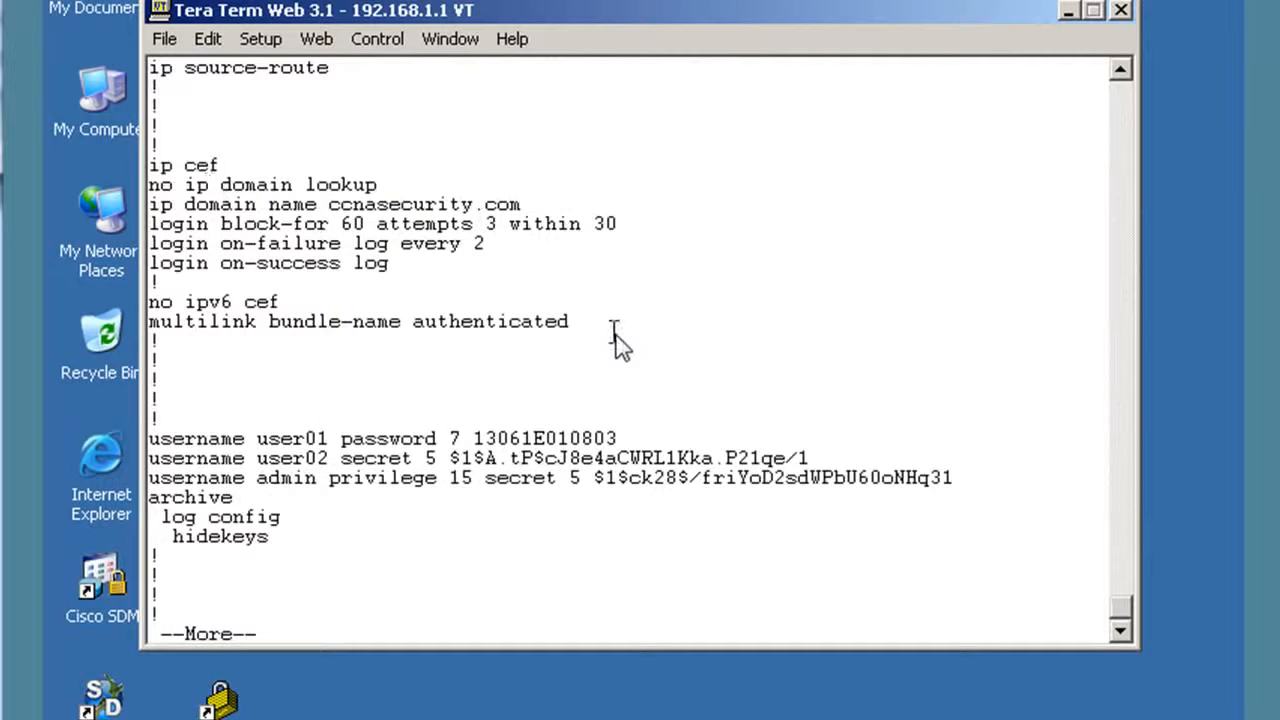
key("space")
key("space")
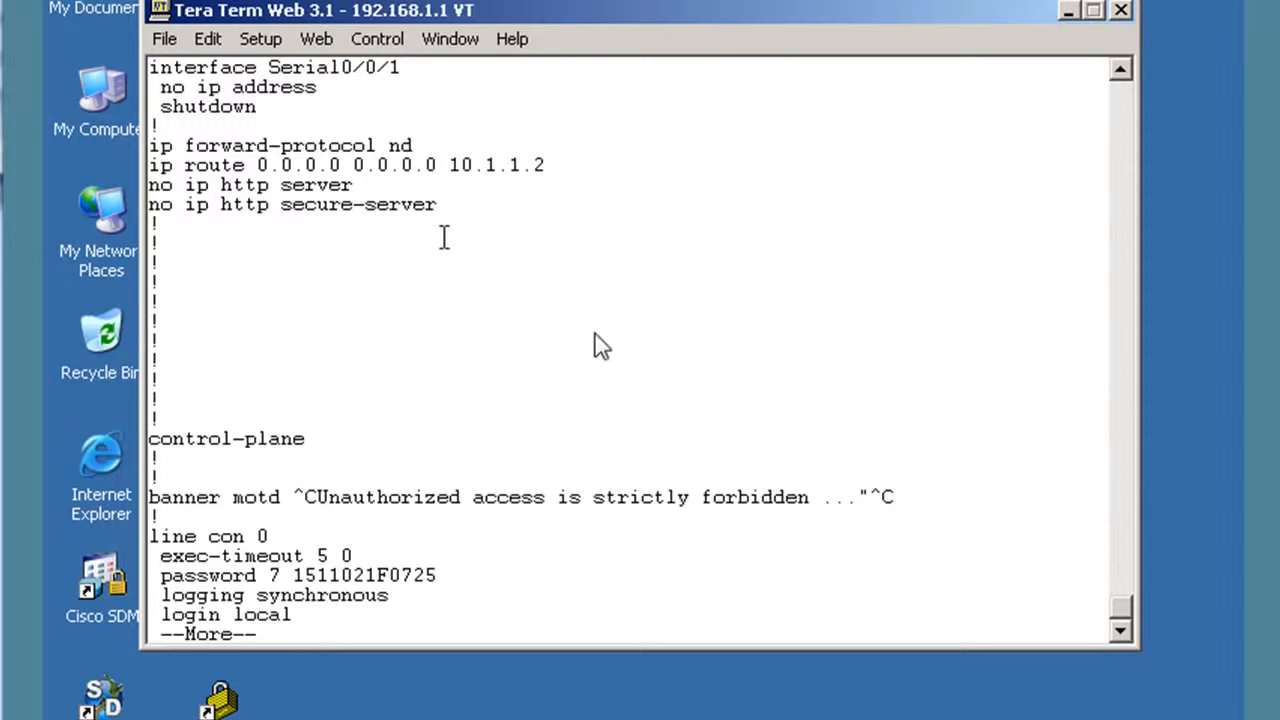
key("space")
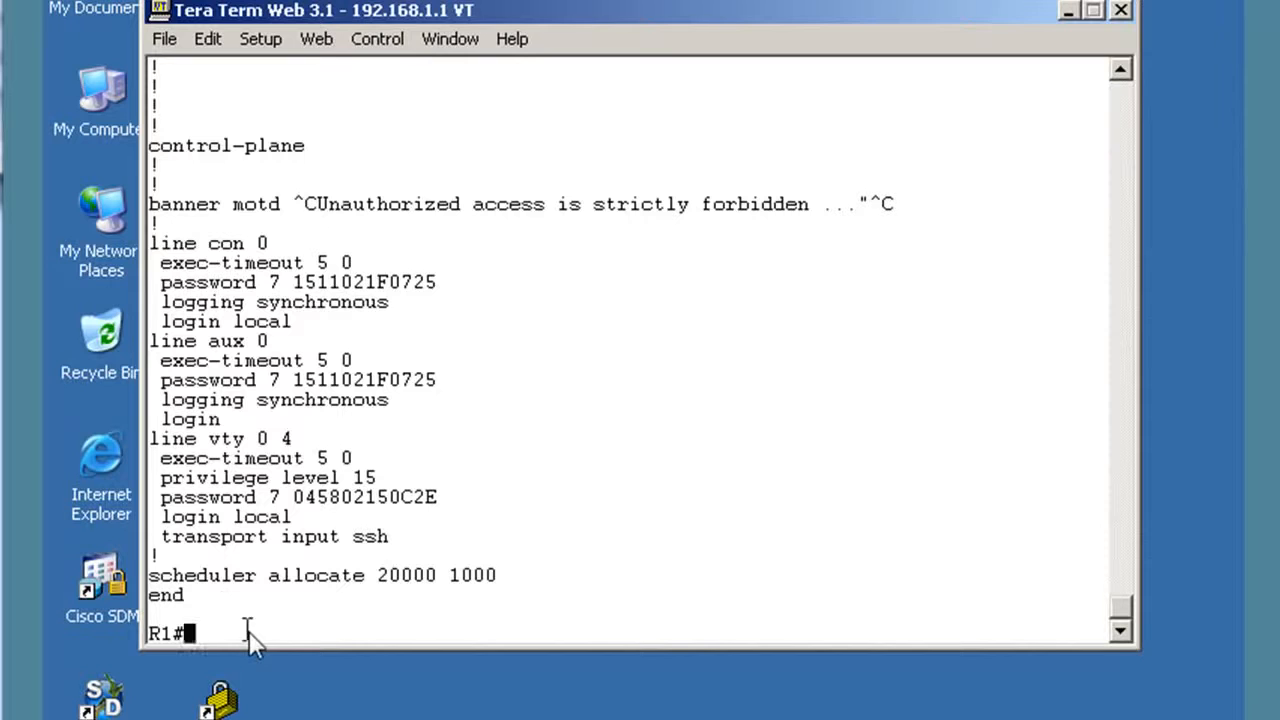
type("conf t")
key("Return")
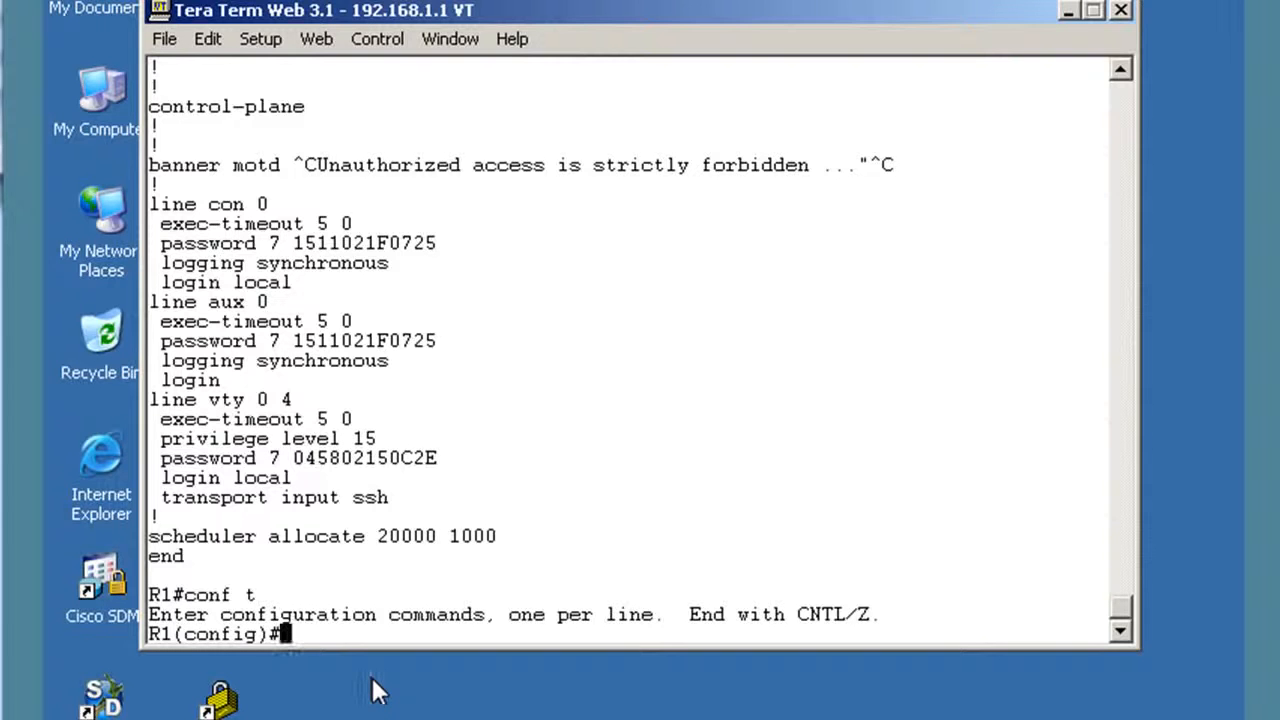
Leave R1's configuration mode and log out of the SSH session with 'exit'.
key("Return")
key("ctrl+z")
type("exi")
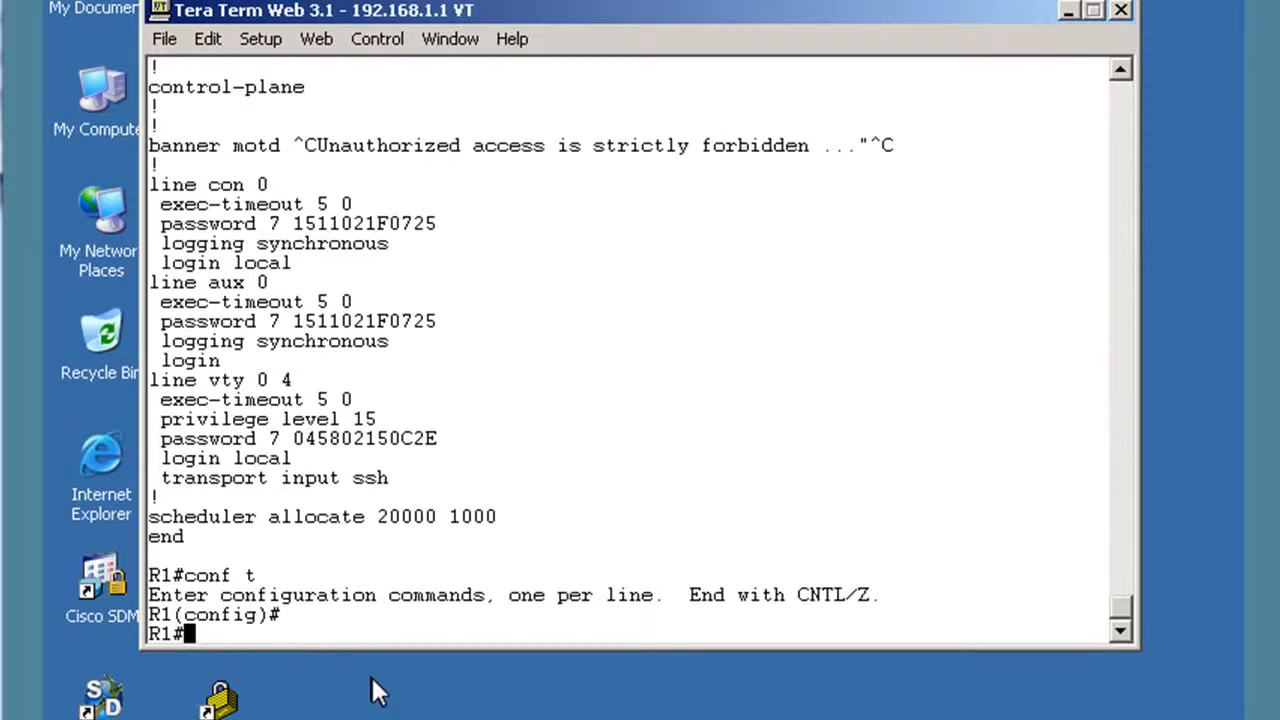
type("t")
key("Return")
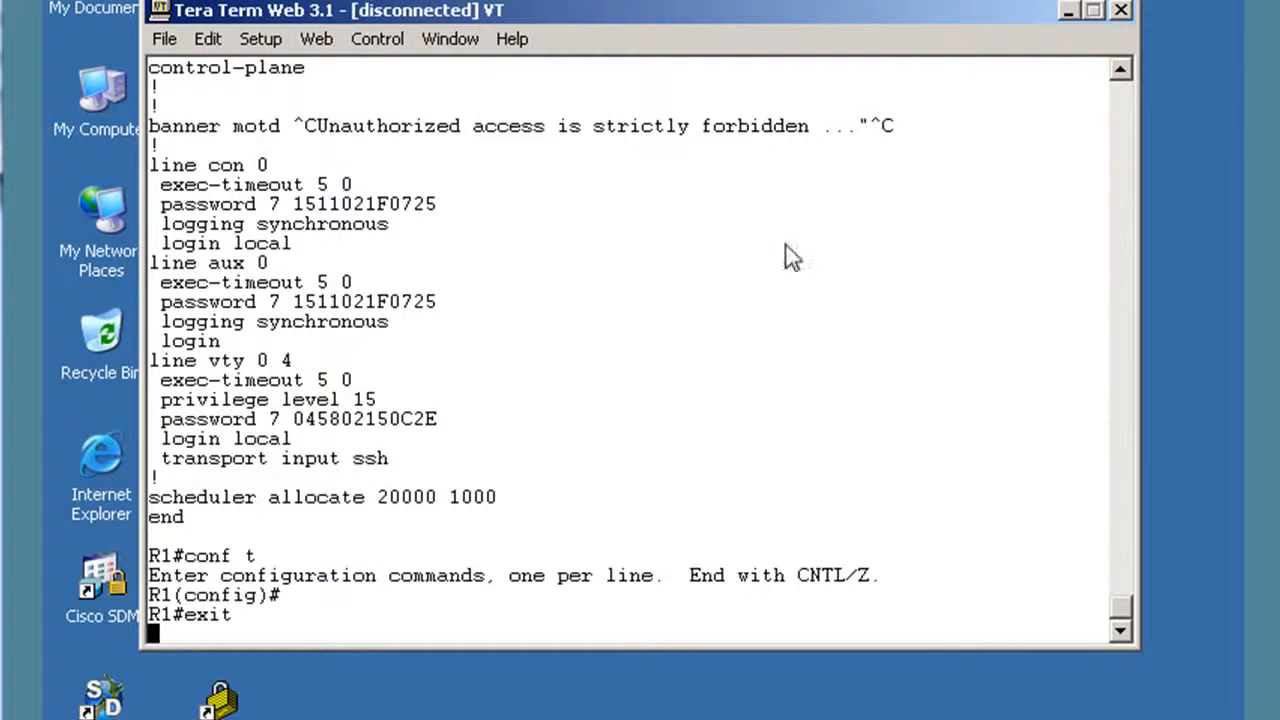
left_click_drag(811, 14, 803, 14)
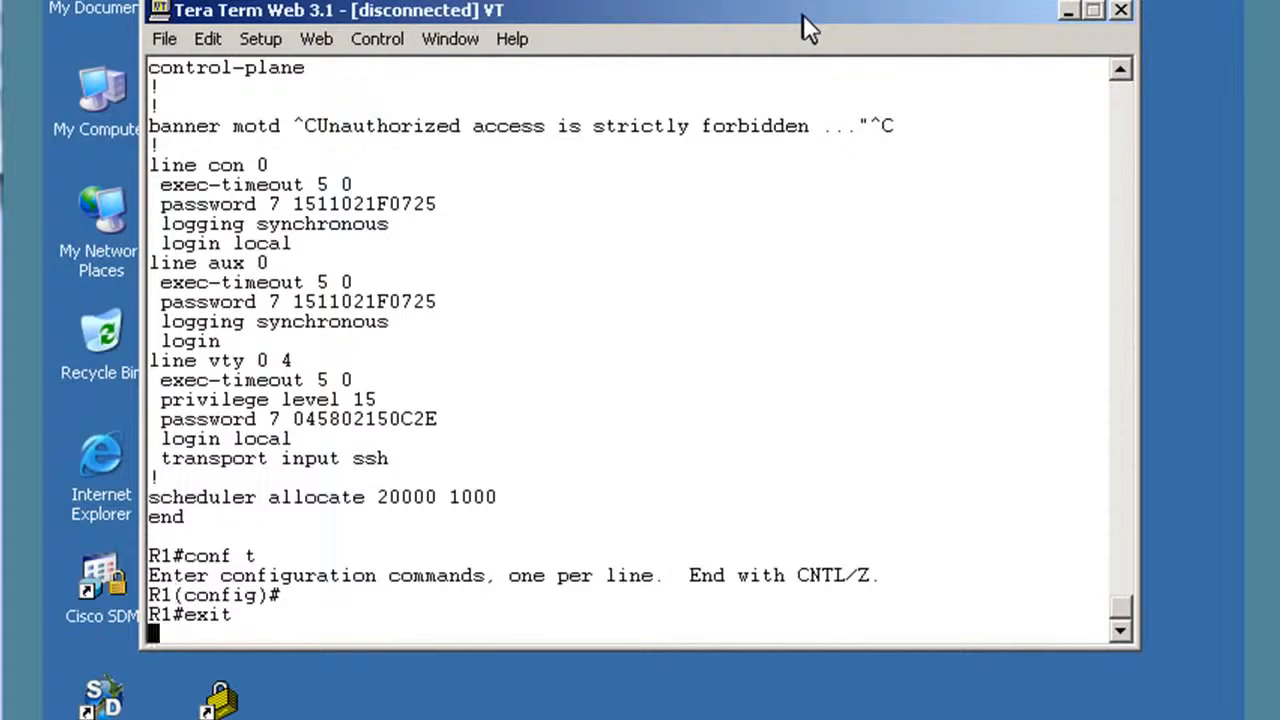